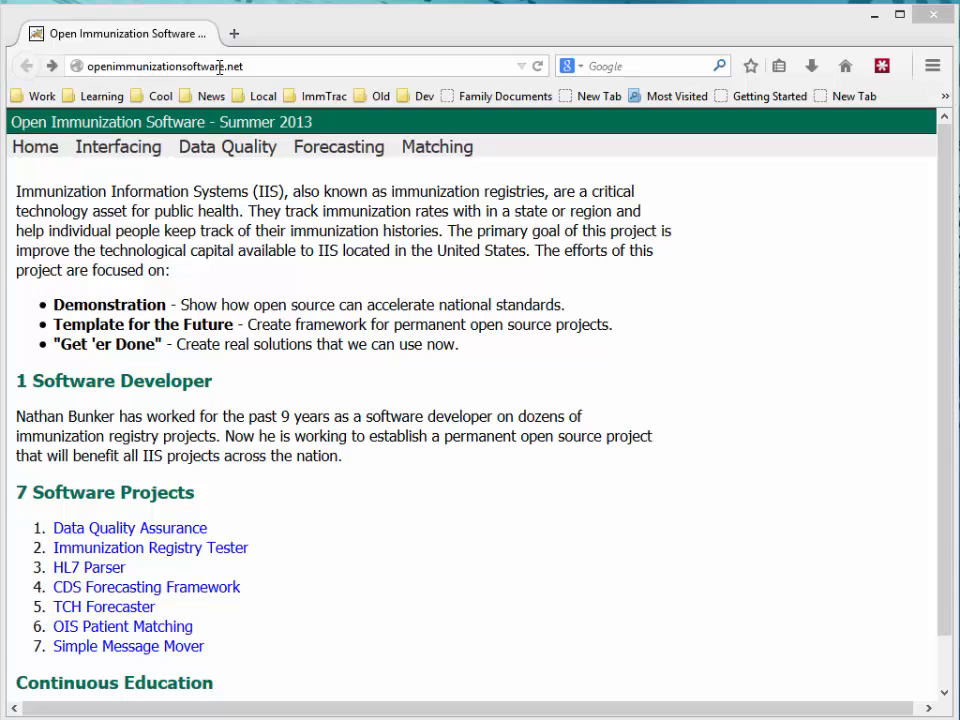
Step: Go to Interfacing > IIS HL7 Tester and scroll to the Installation Web Page section's Prepare step
left_click(118, 148)
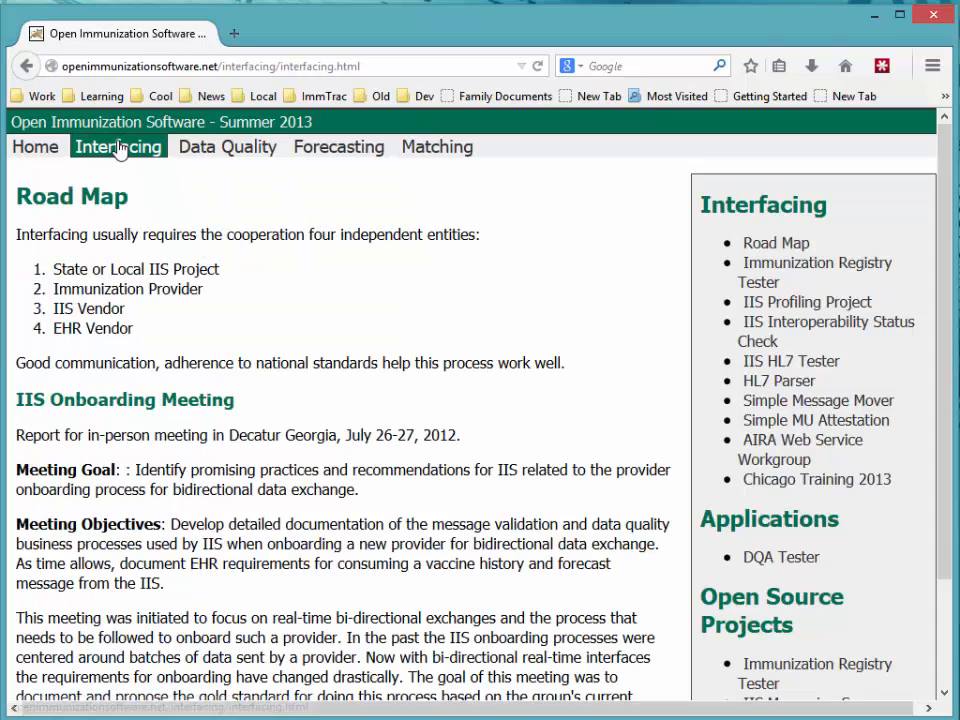
left_click(812, 368)
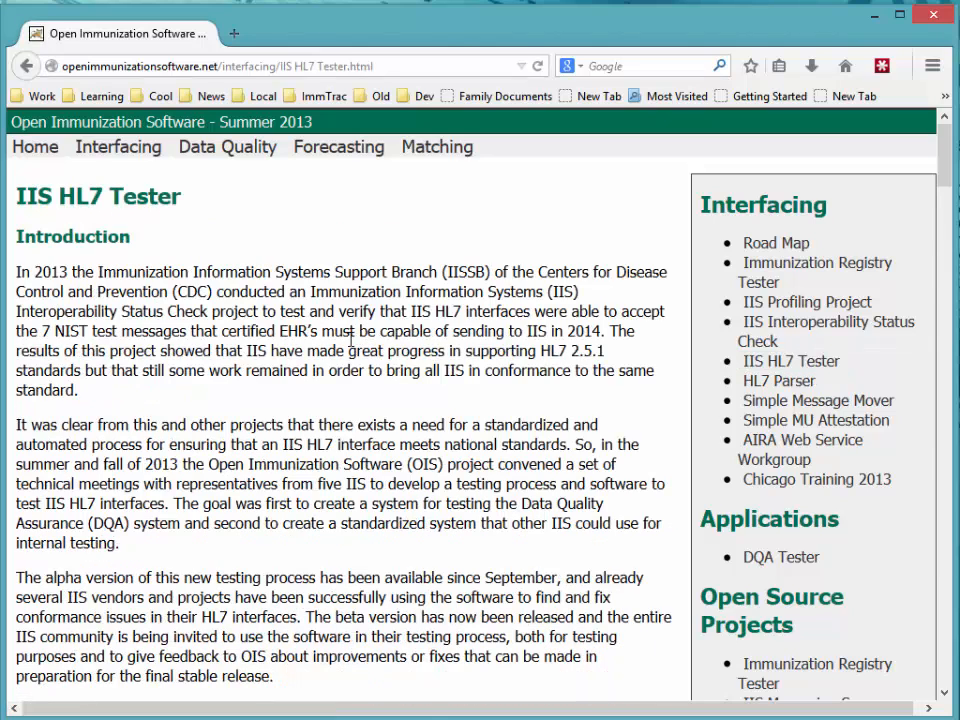
scroll(350, 340, "down", 4)
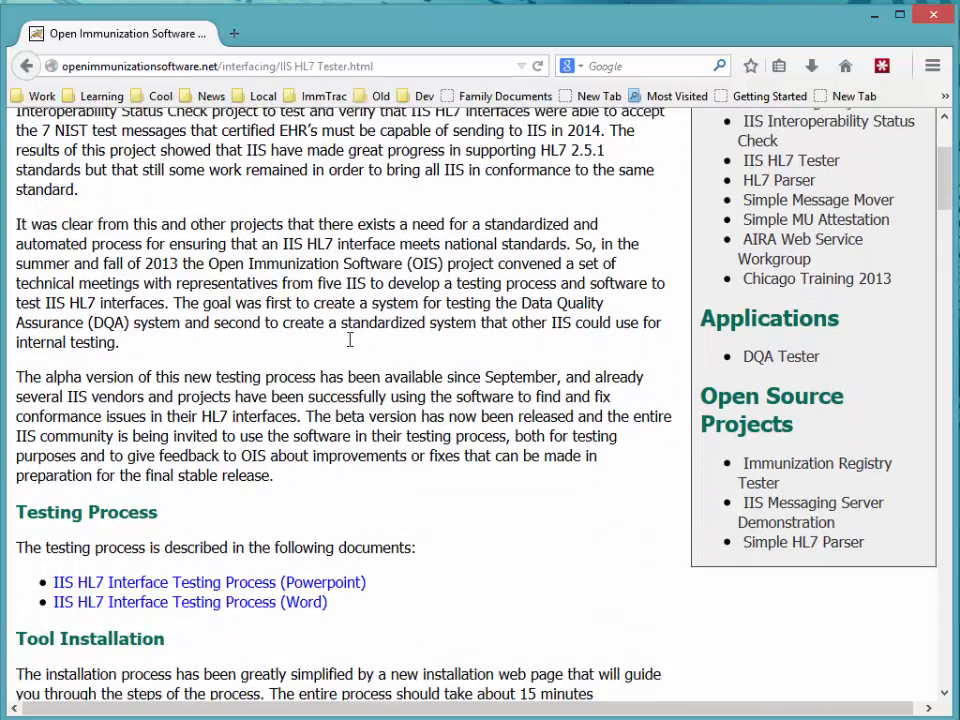
scroll(349, 347, "down", 4)
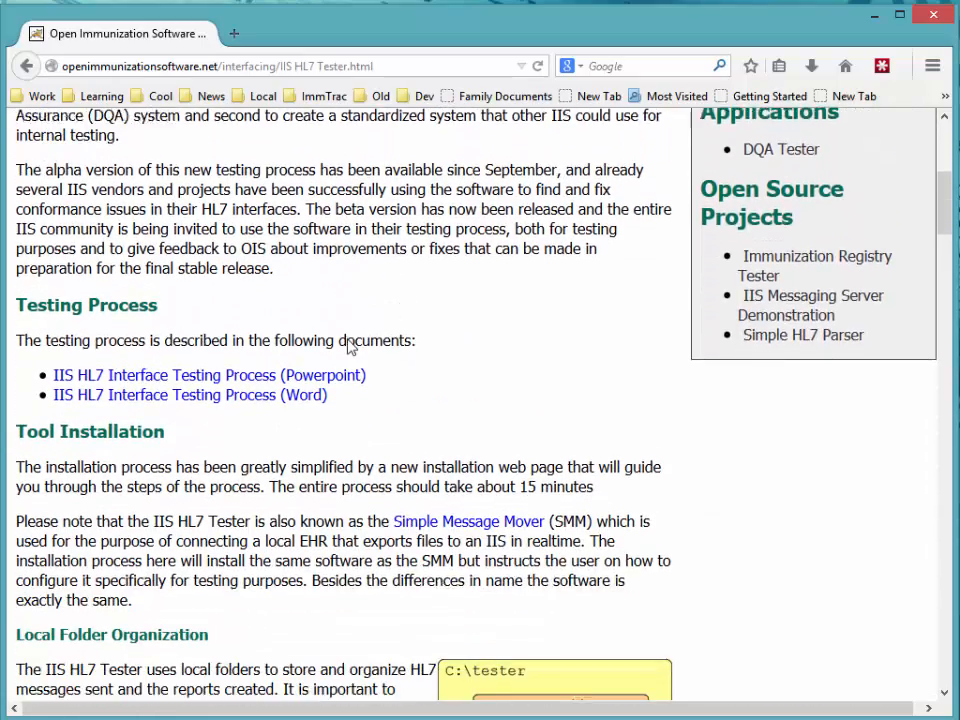
scroll(349, 347, "down", 16)
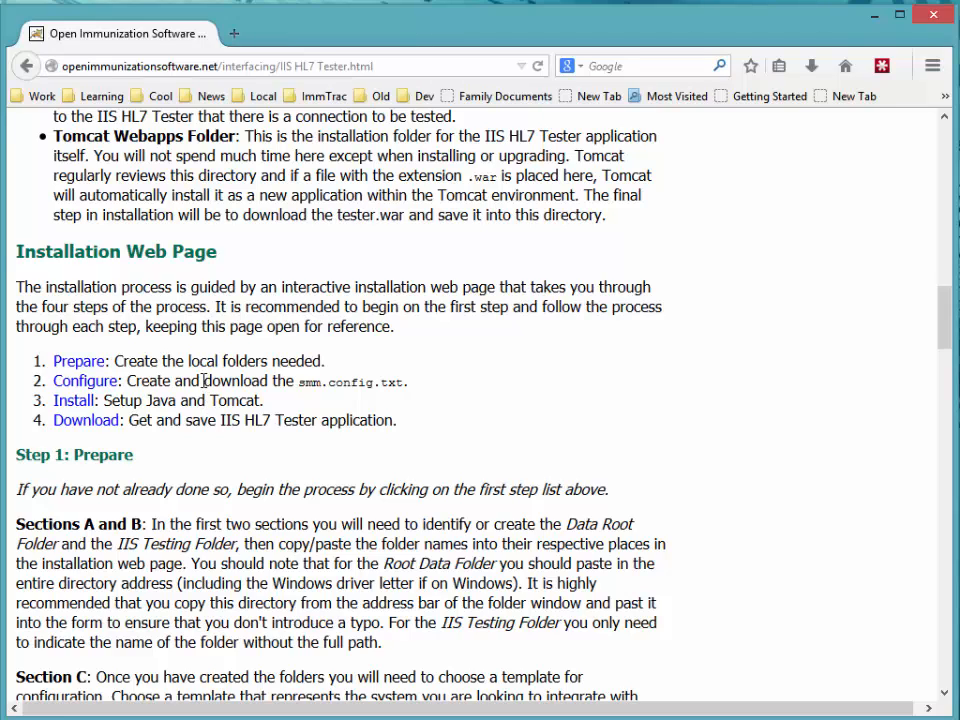
right_click(88, 368)
Step: Open the Prepare step in a new tab and switch to it
left_click(160, 377)
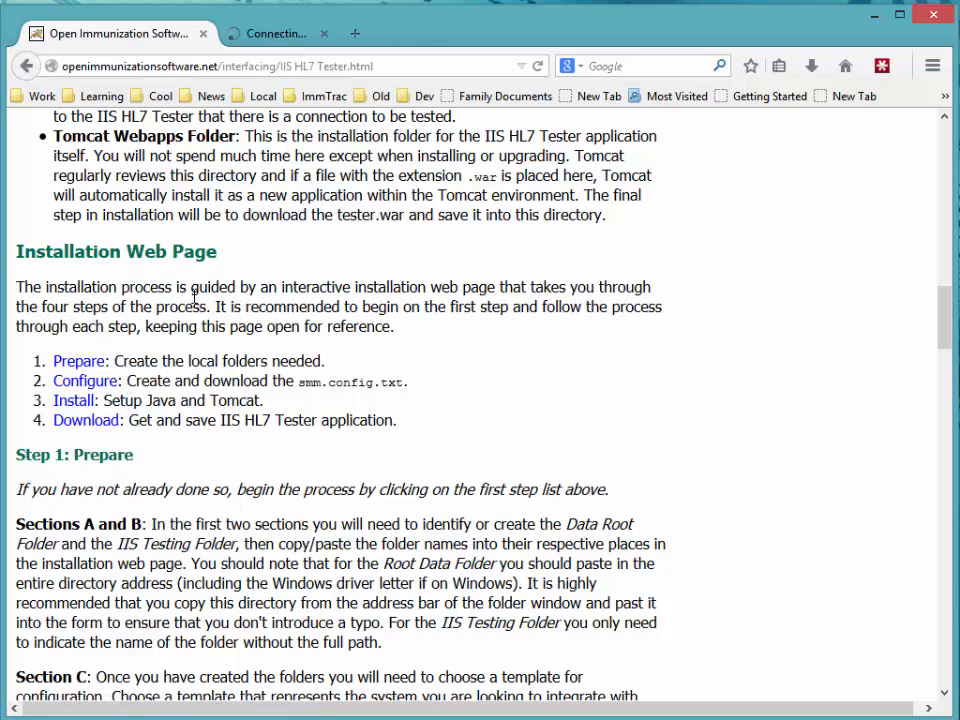
left_click(281, 38)
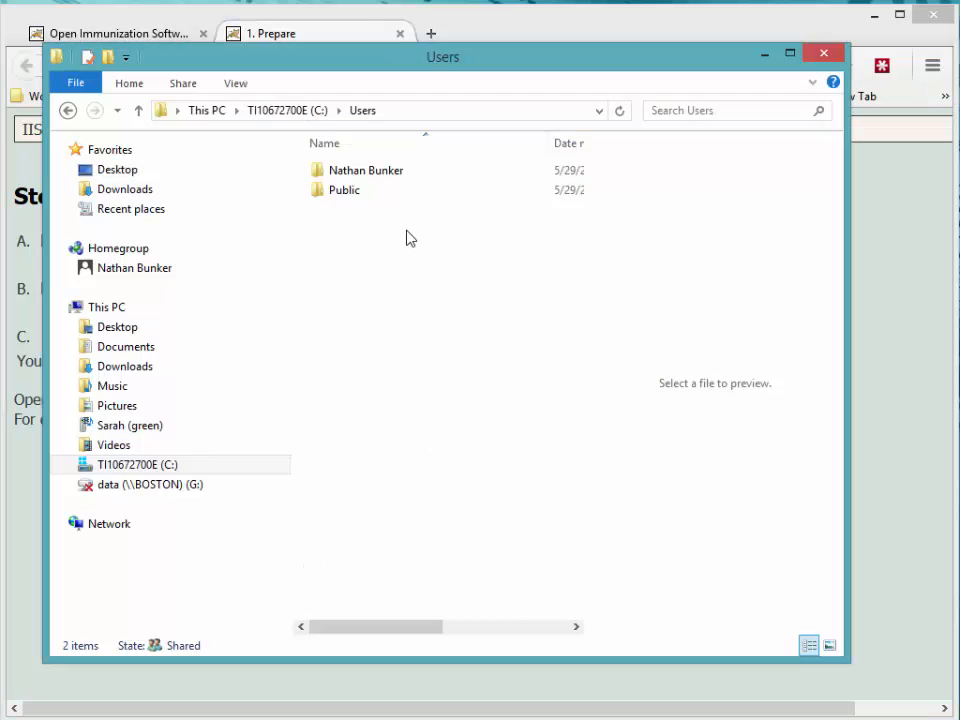
Step: Create a new folder named 'IIS HL7 Tester' in the user's home folder
double_click(318, 173)
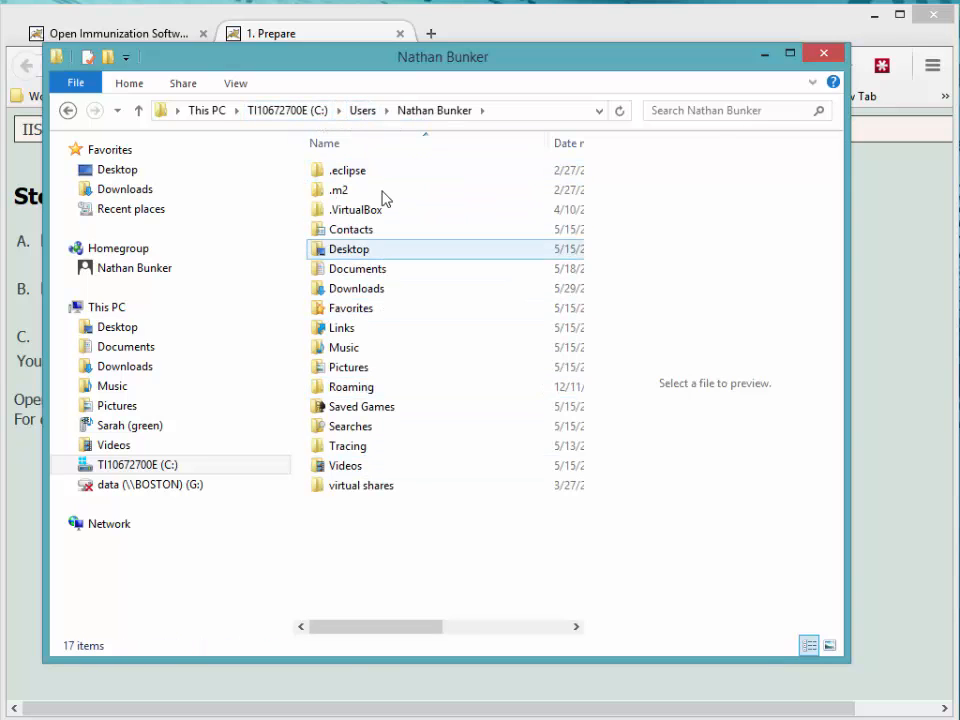
right_click(345, 533)
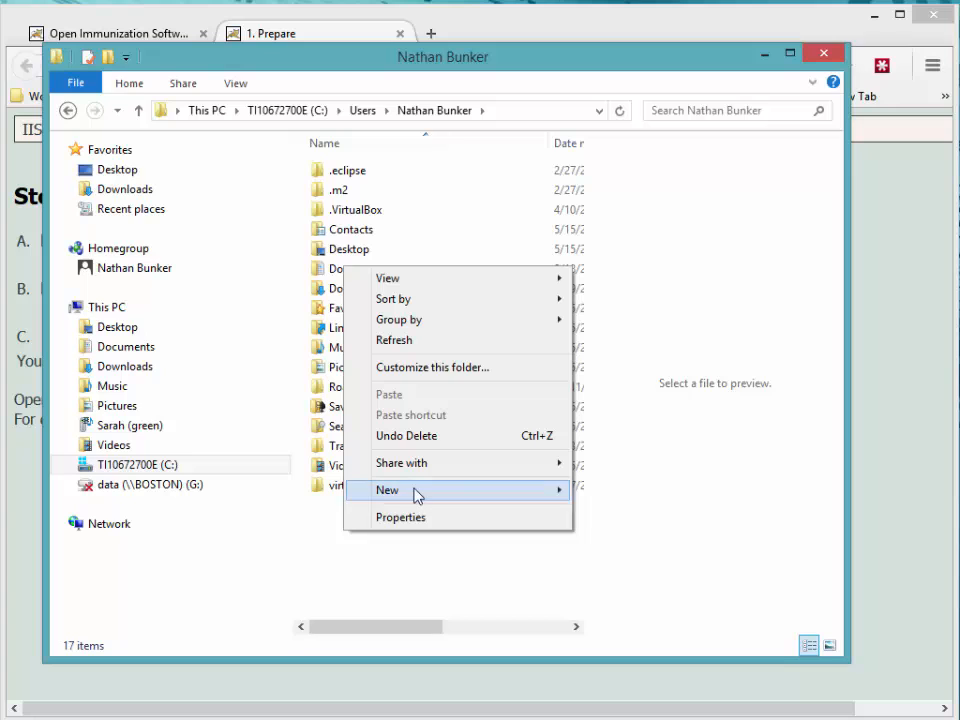
mouse_move(418, 497)
left_click(605, 490)
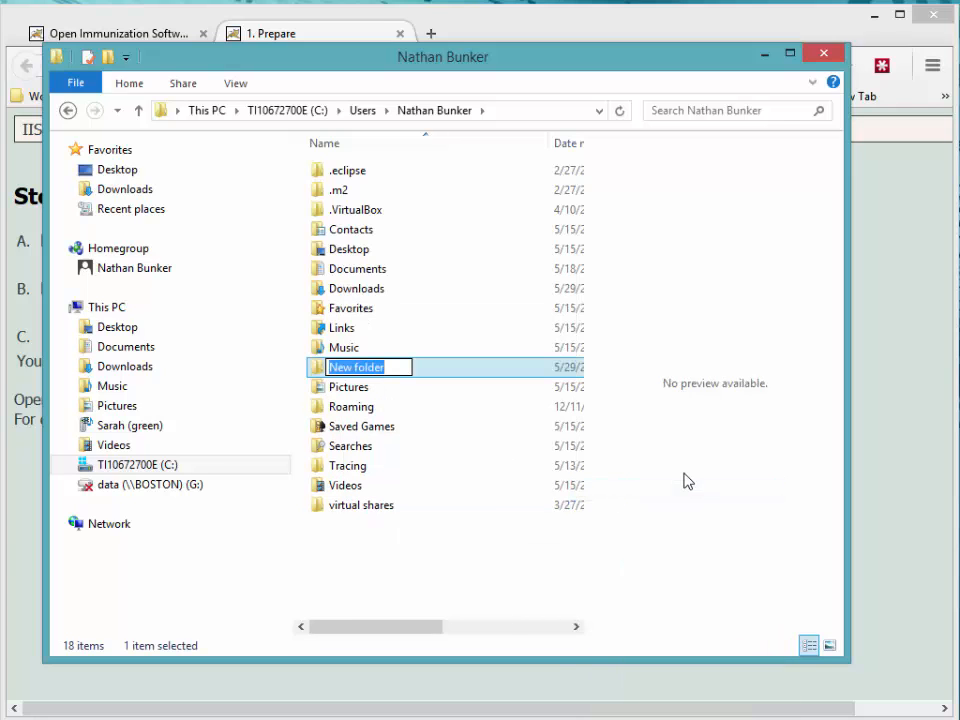
type("IIS HL7 ")
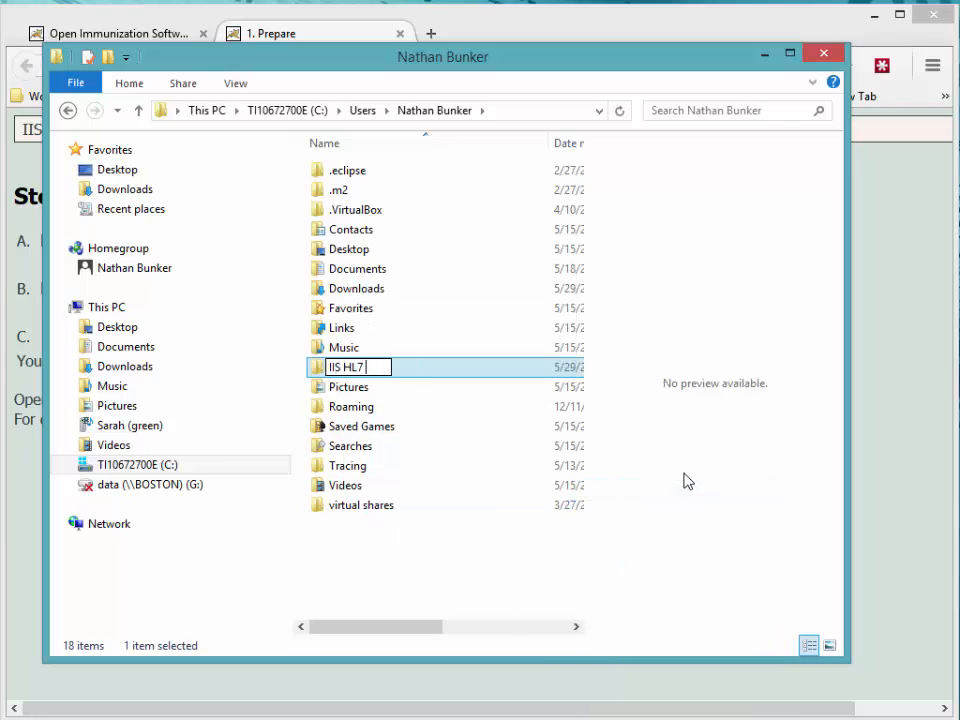
type("Tester")
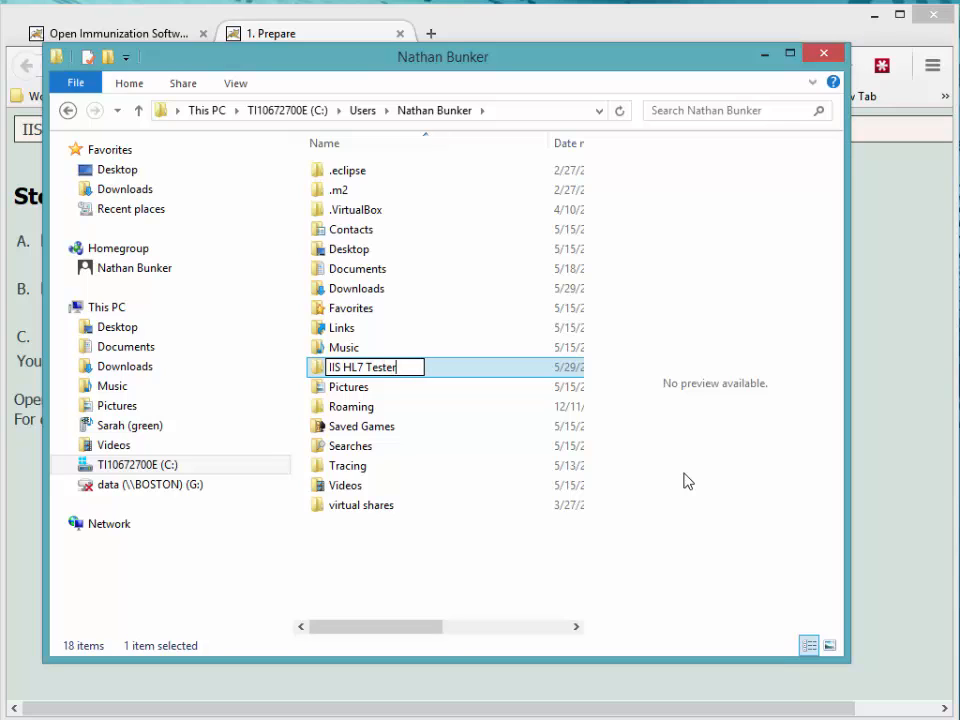
key("Return")
key("Return")
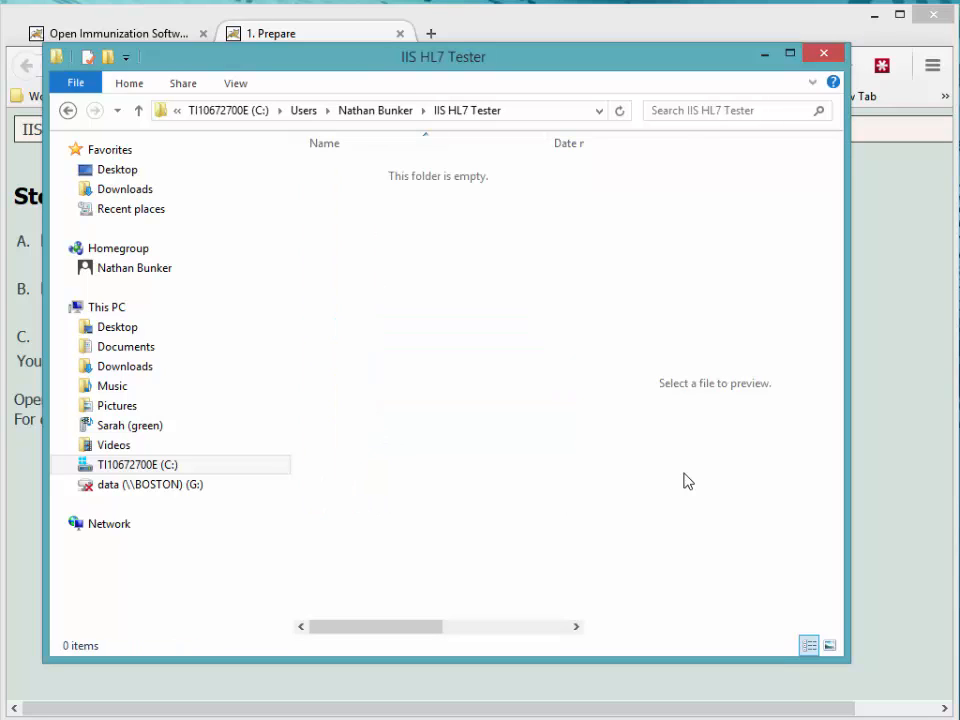
Step: Copy the IIS HL7 Tester folder's full path from the address bar
left_click(529, 118)
right_click(355, 113)
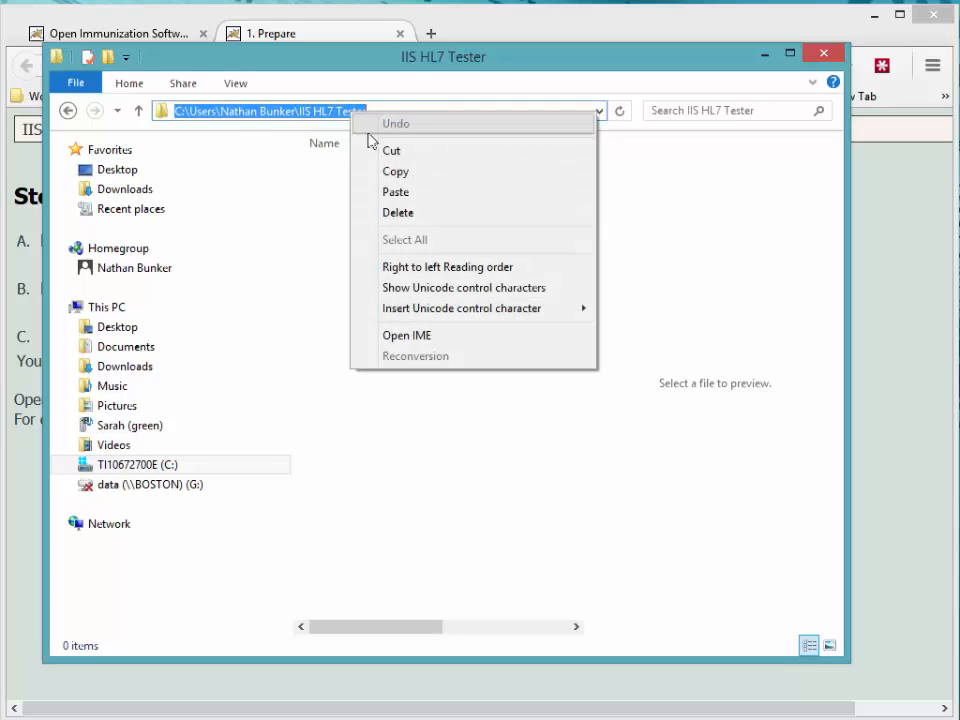
left_click(383, 178)
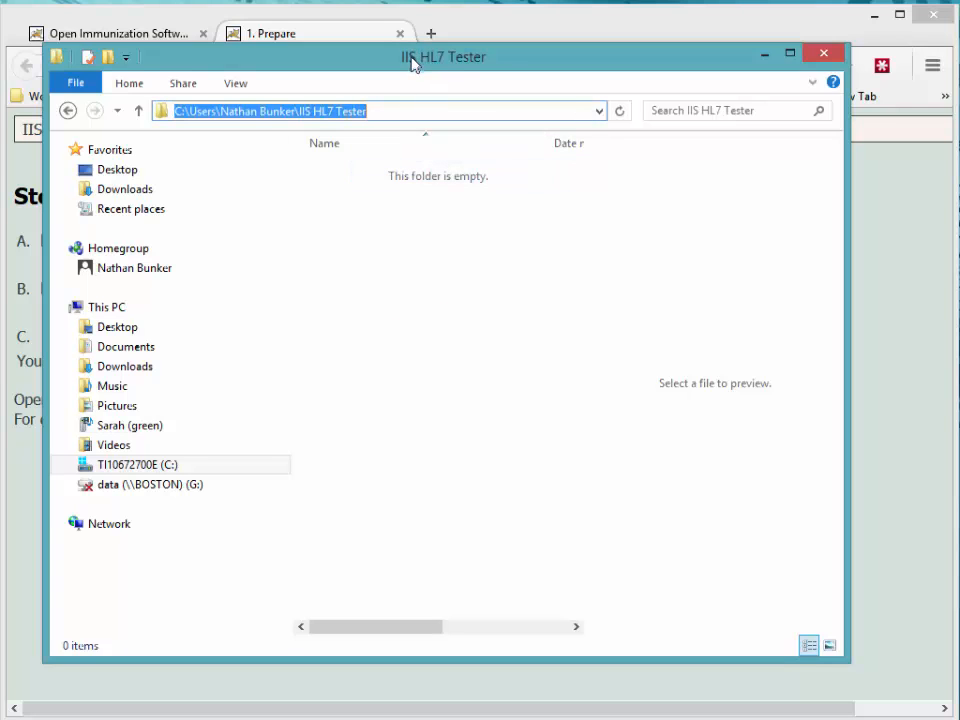
left_click_drag(411, 58, 511, 127)
Step: Create a subfolder named 'test' inside the IIS HL7 Tester folder
left_click(450, 306)
right_click(506, 296)
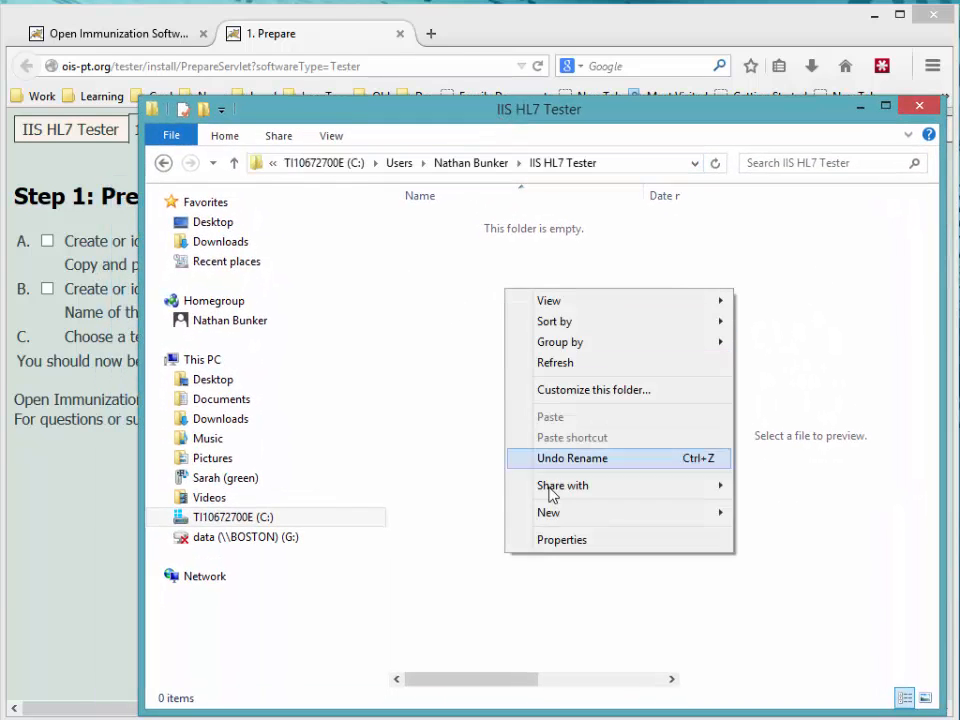
mouse_move(578, 524)
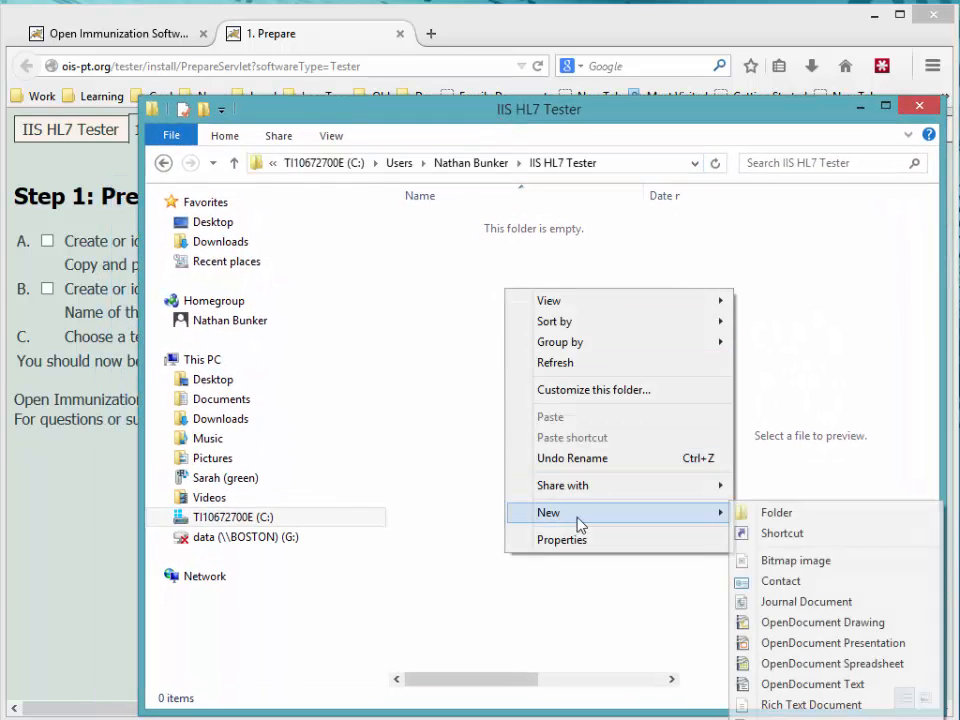
left_click(771, 512)
type("test")
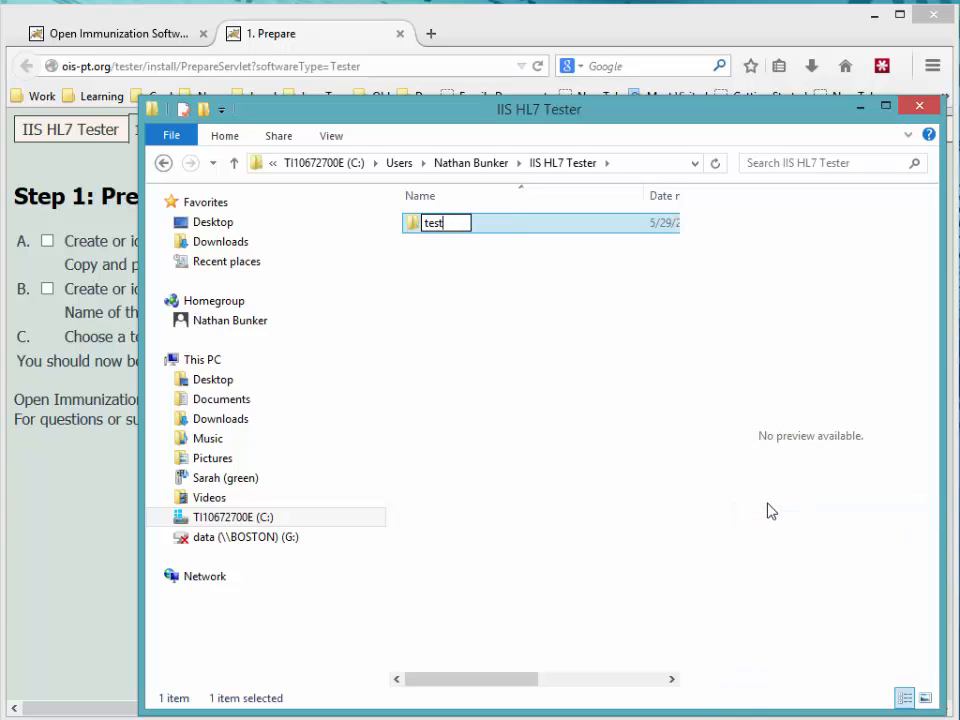
key("Return")
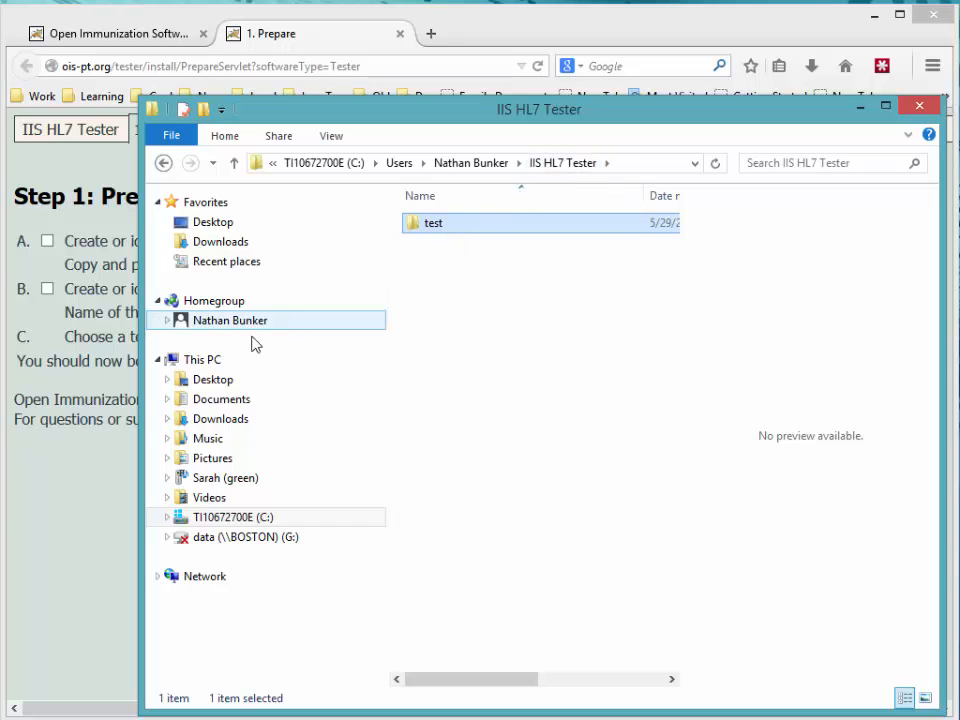
Step: Tick step A and paste the copied IIS HL7 Tester path as the root folder
left_click(64, 463)
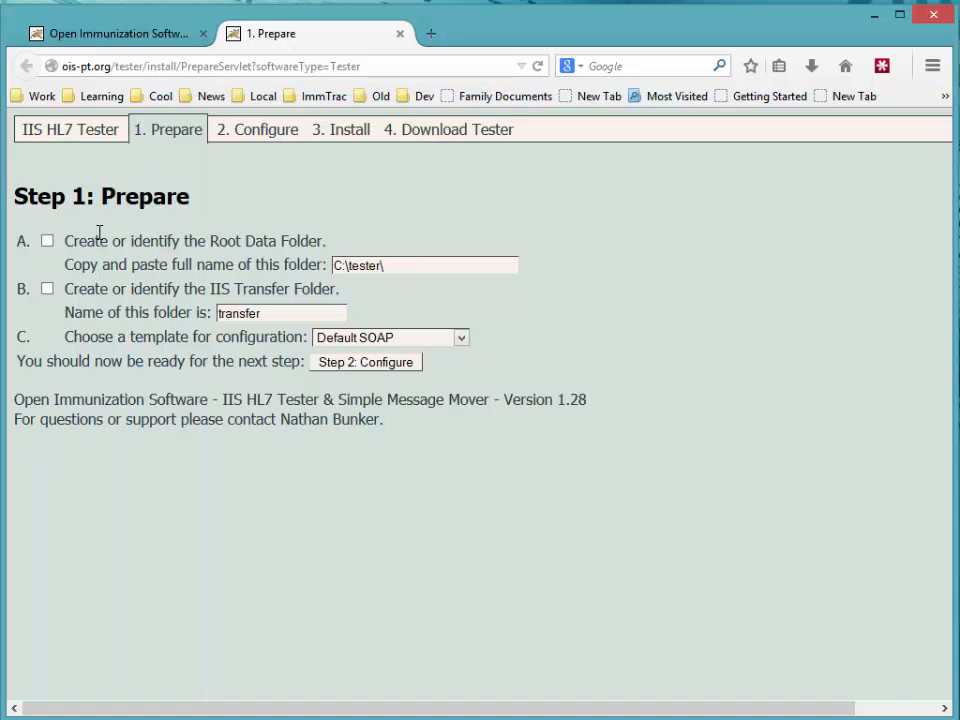
left_click(47, 242)
triple_click(360, 270)
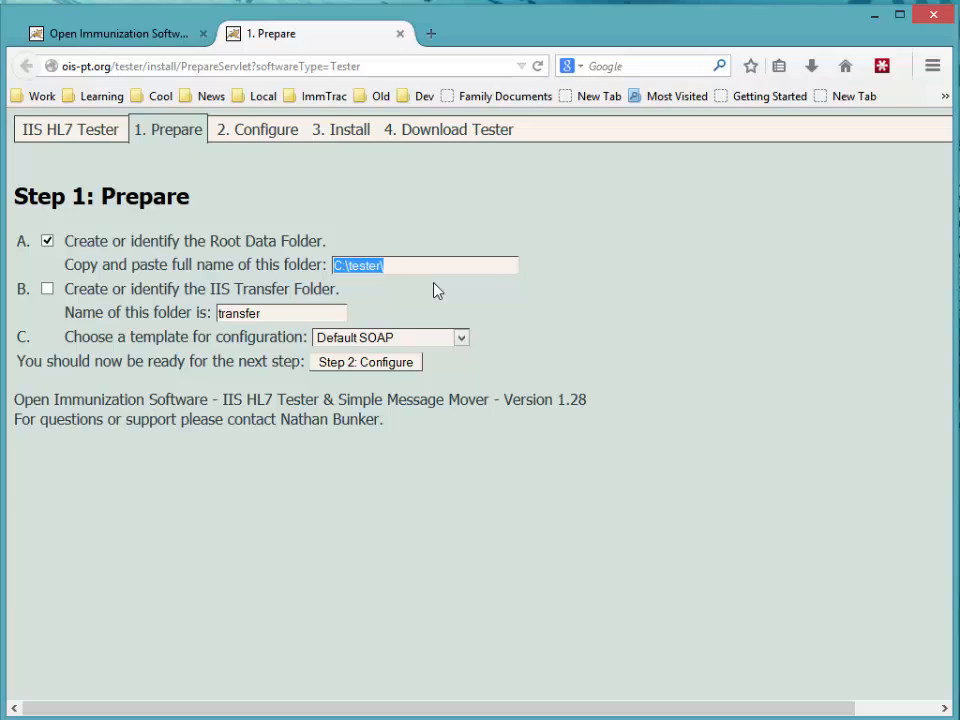
key("ctrl+v")
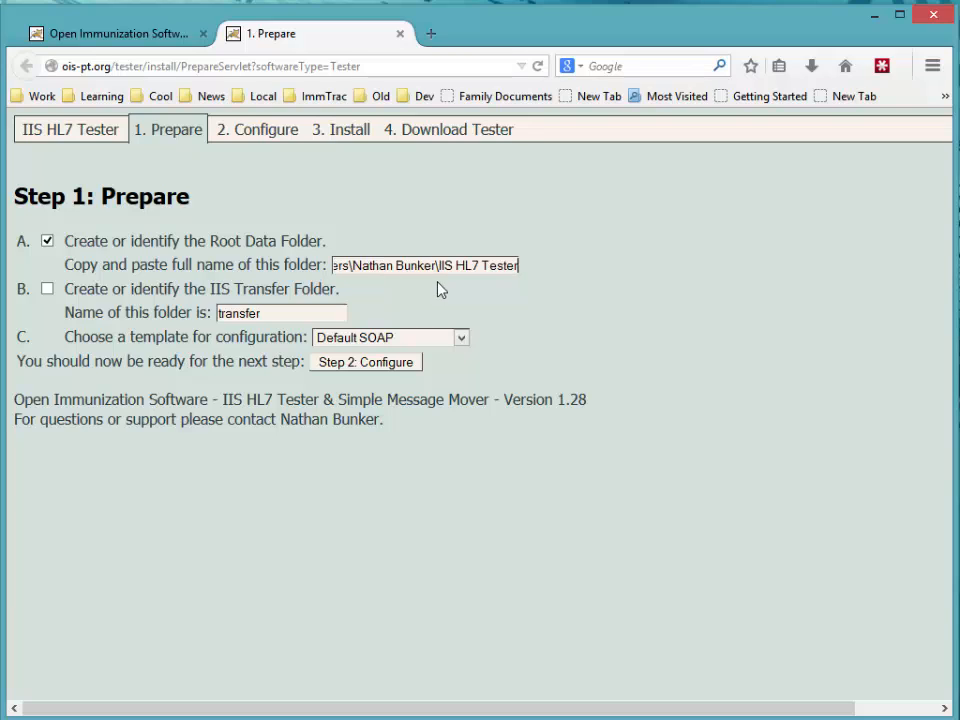
key("Home")
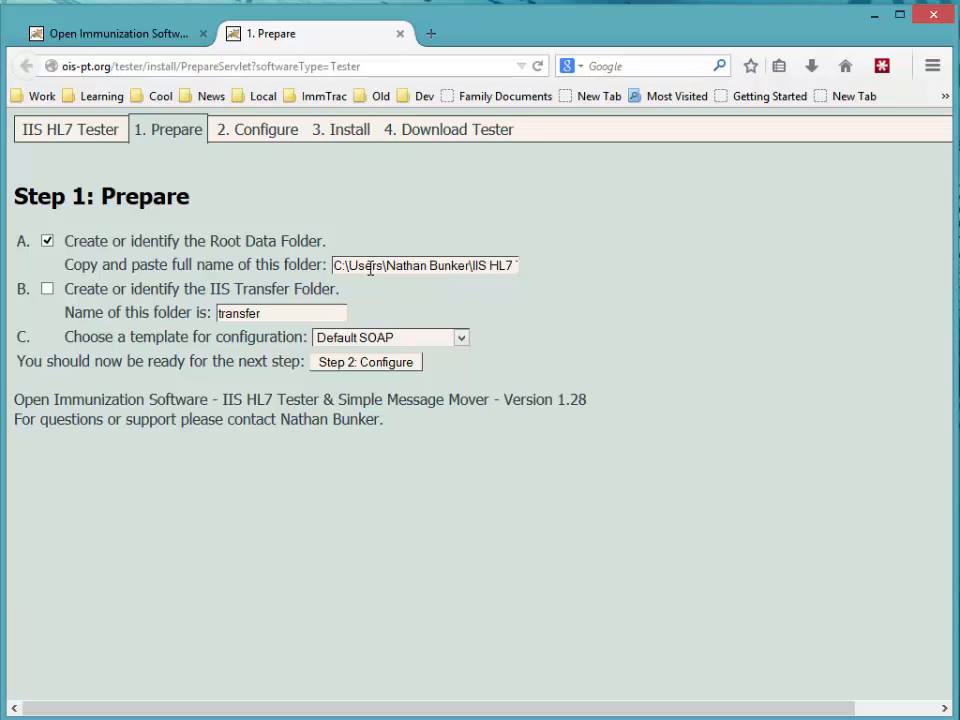
key("End")
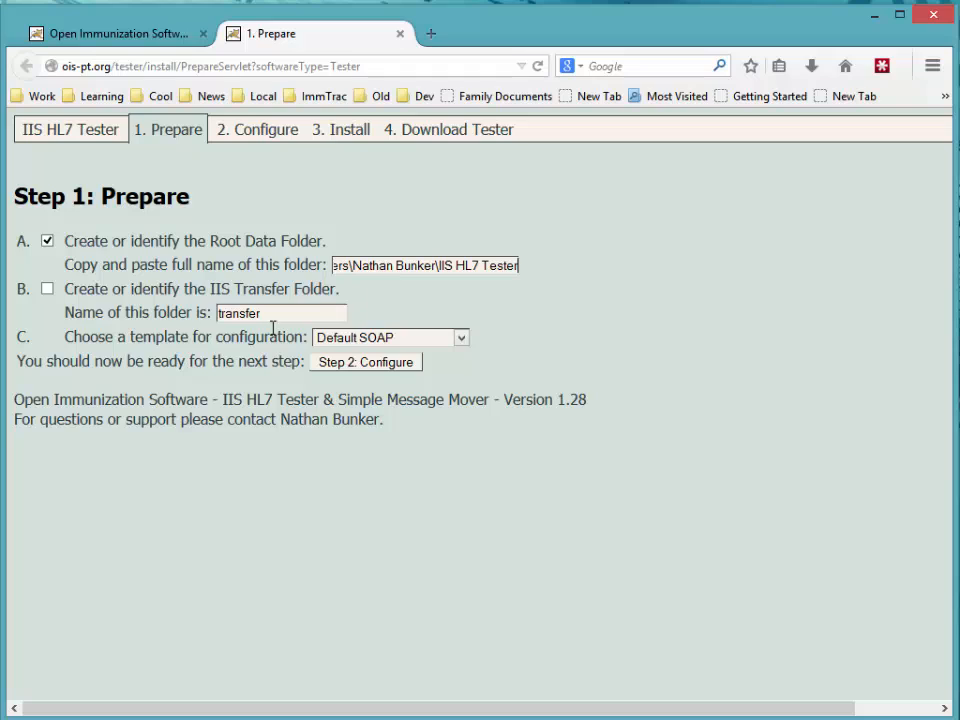
Step: Tick step B, change the transfer folder to 'test', and keep the Default SOAP template
left_click(47, 289)
left_click(303, 314)
double_click(232, 312)
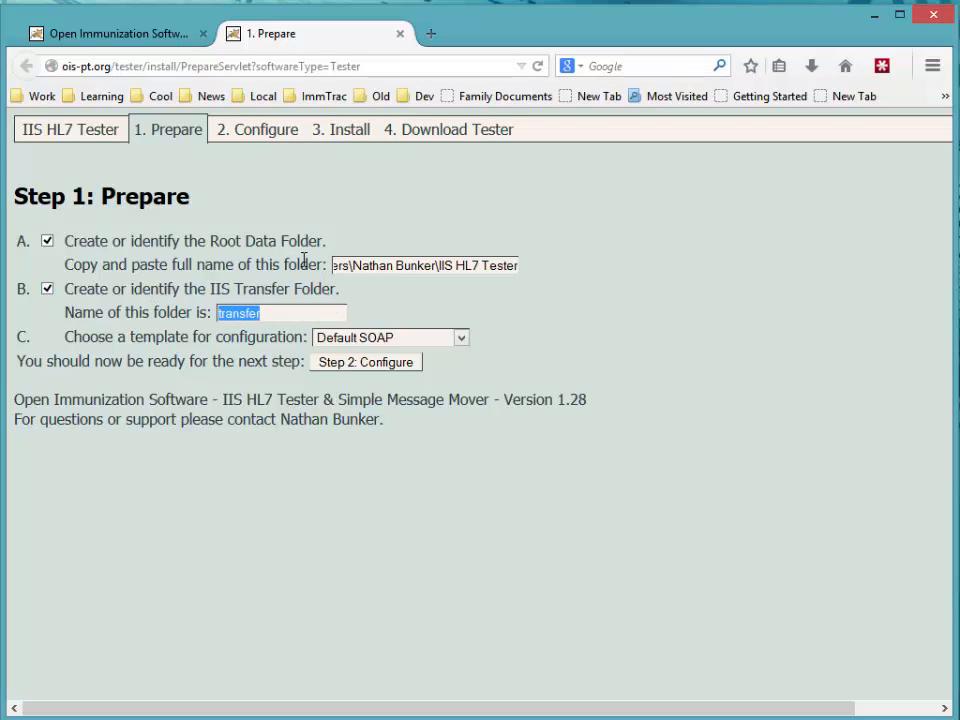
type("test")
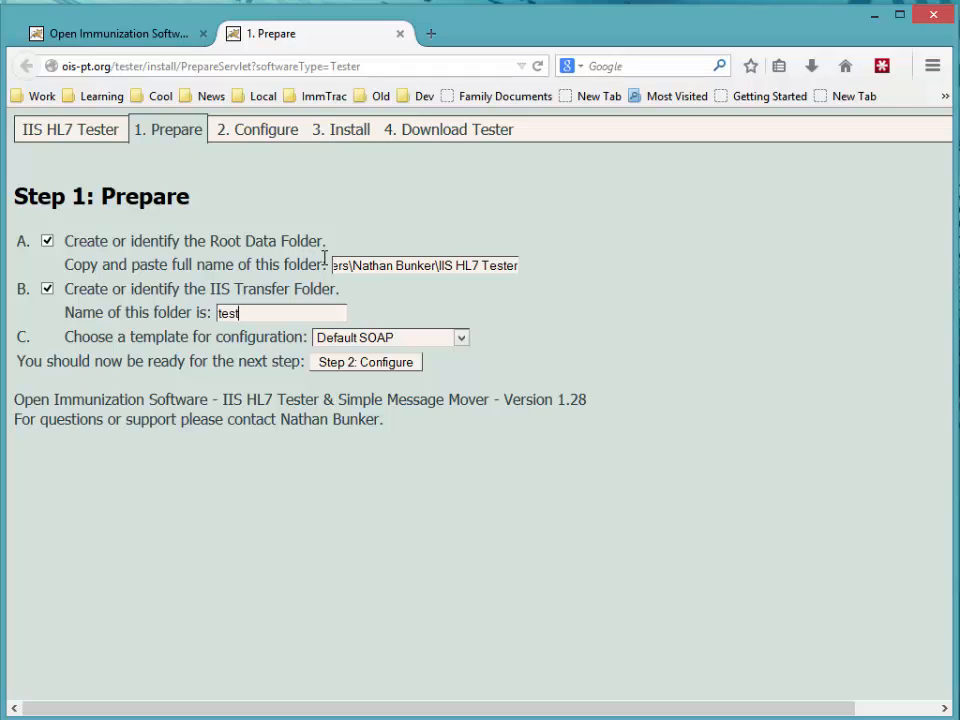
left_click(359, 340)
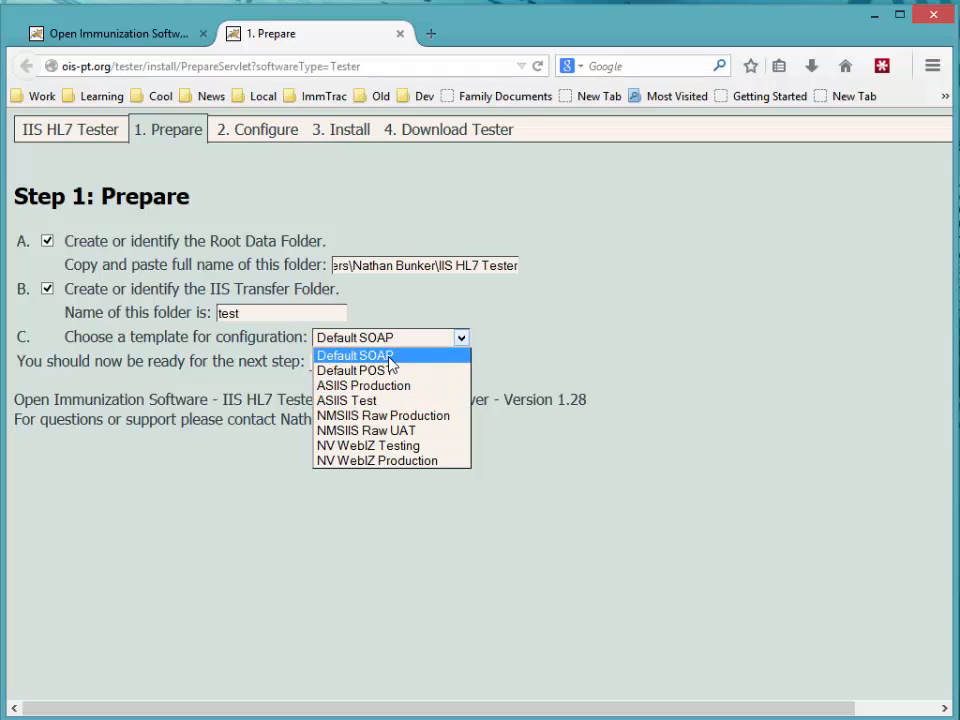
left_click(382, 357)
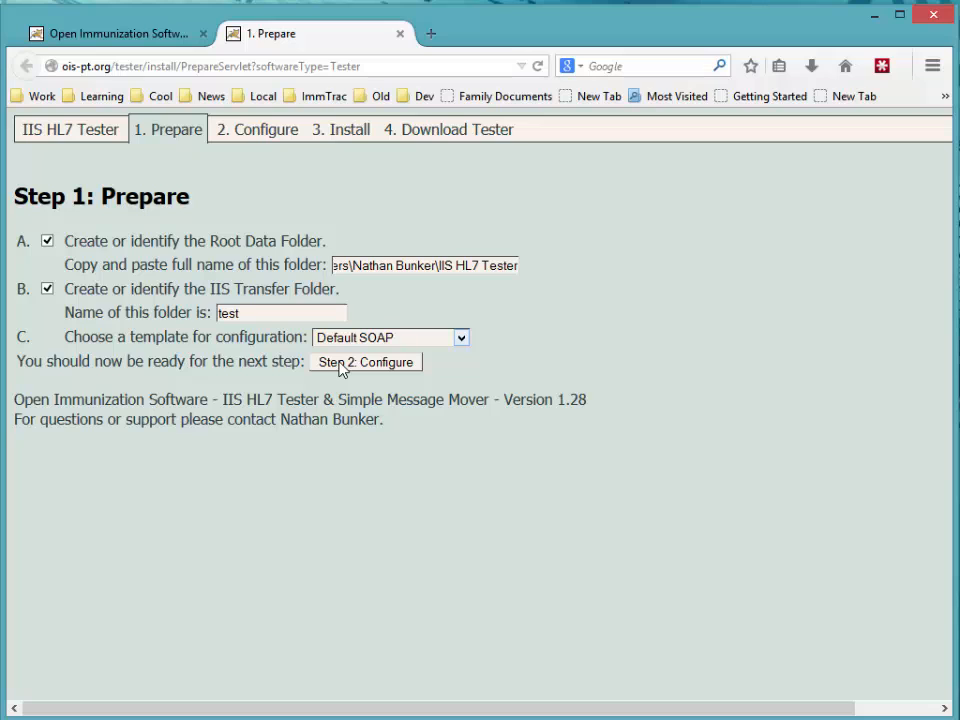
Step: On Step 2: Configure, fill the endpoint URL and User Id from saved suggestions
left_click(366, 362)
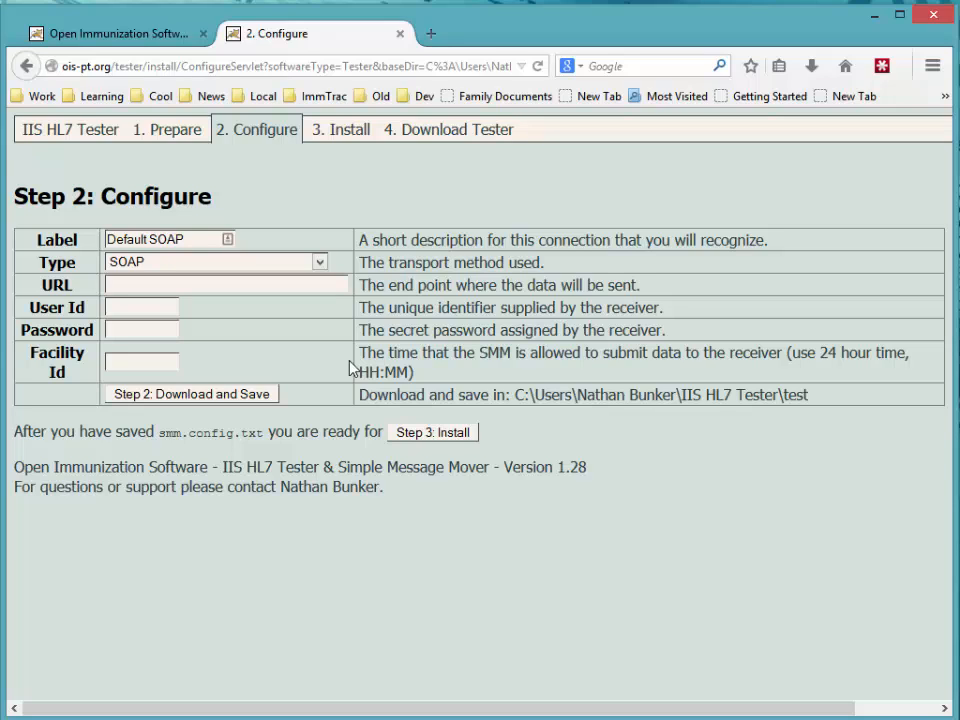
double_click(265, 284)
key("Down")
key("Return")
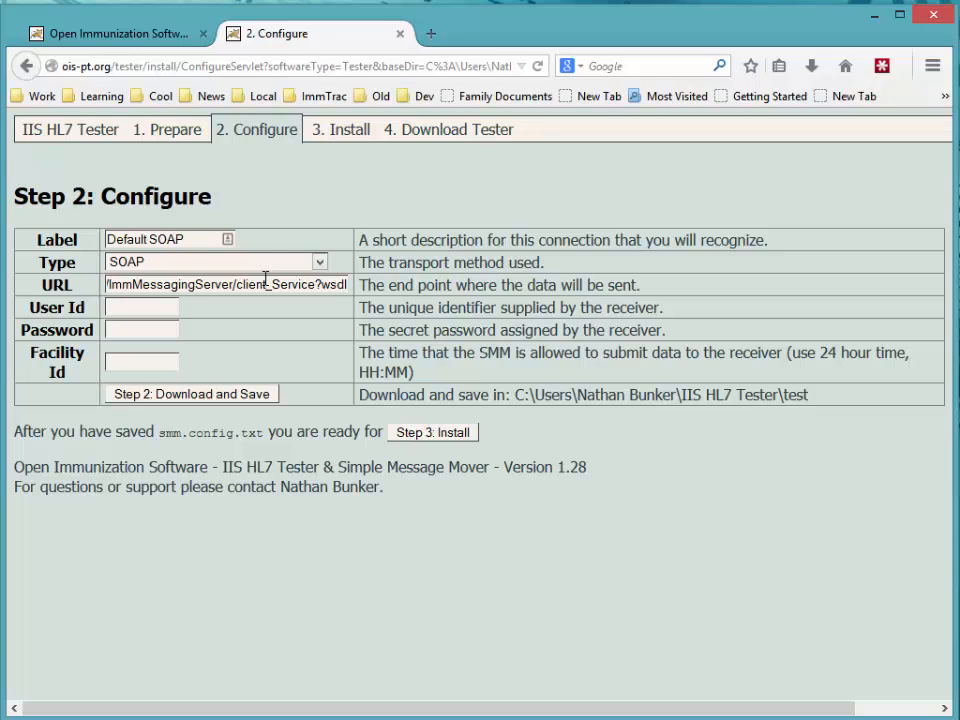
key("Home")
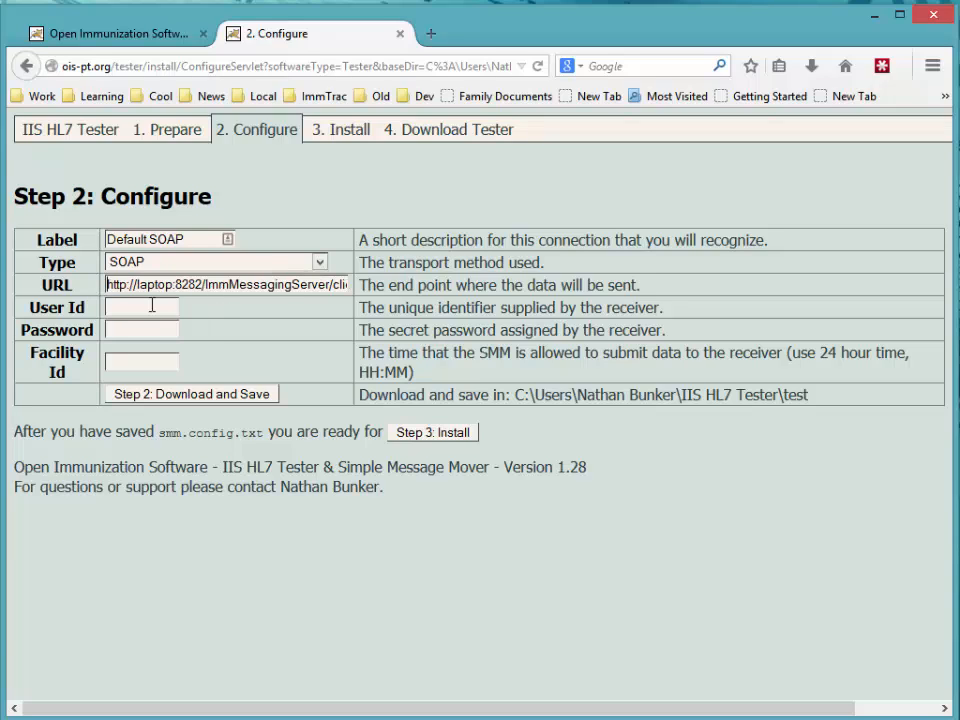
double_click(171, 311)
key("Down")
key("Return")
Step: Enter the password and download the smm.config.txt configuration file
key("Tab")
key("Down")
key("Down")
key("Escape")
left_click(172, 396)
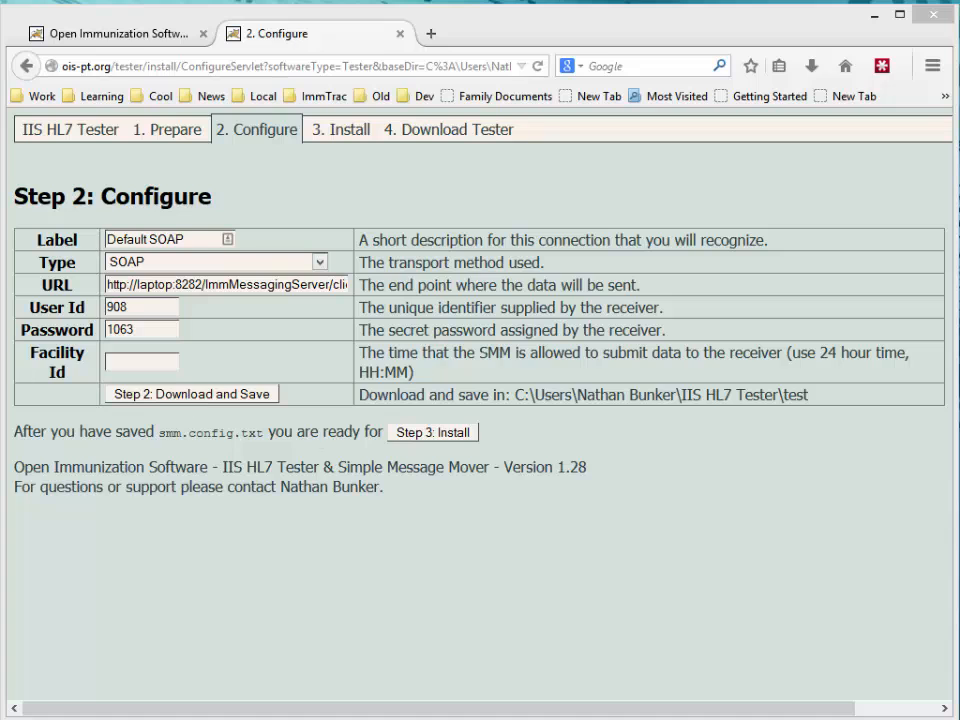
left_click_drag(957, 390, 577, 356)
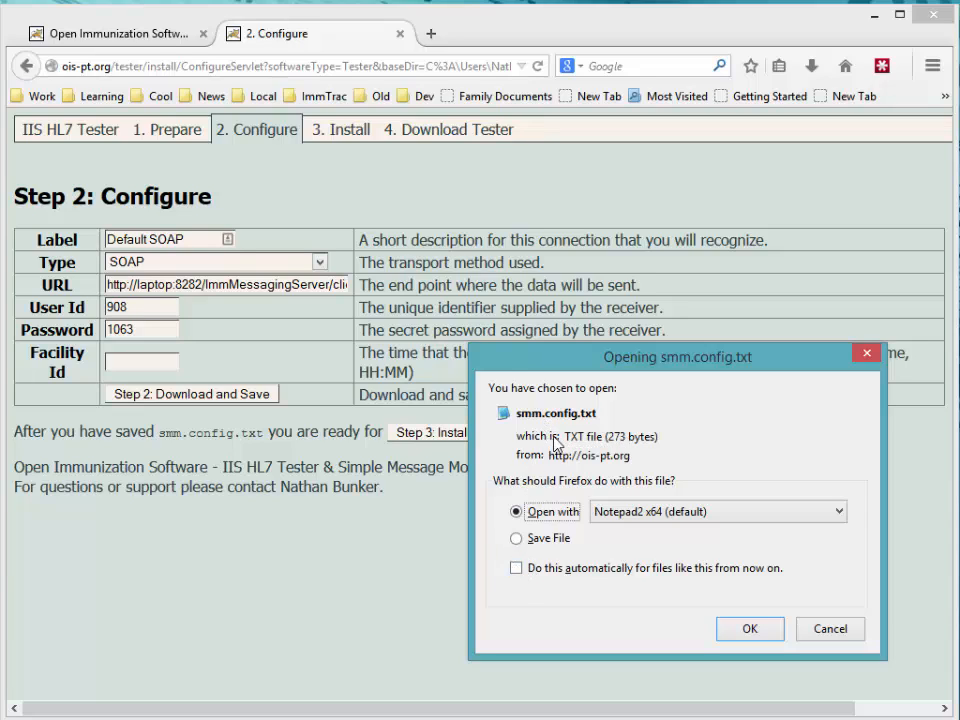
Step: Save smm.config.txt into the home folder's IIS HL7 Tester\test folder and show recent downloads
left_click(517, 540)
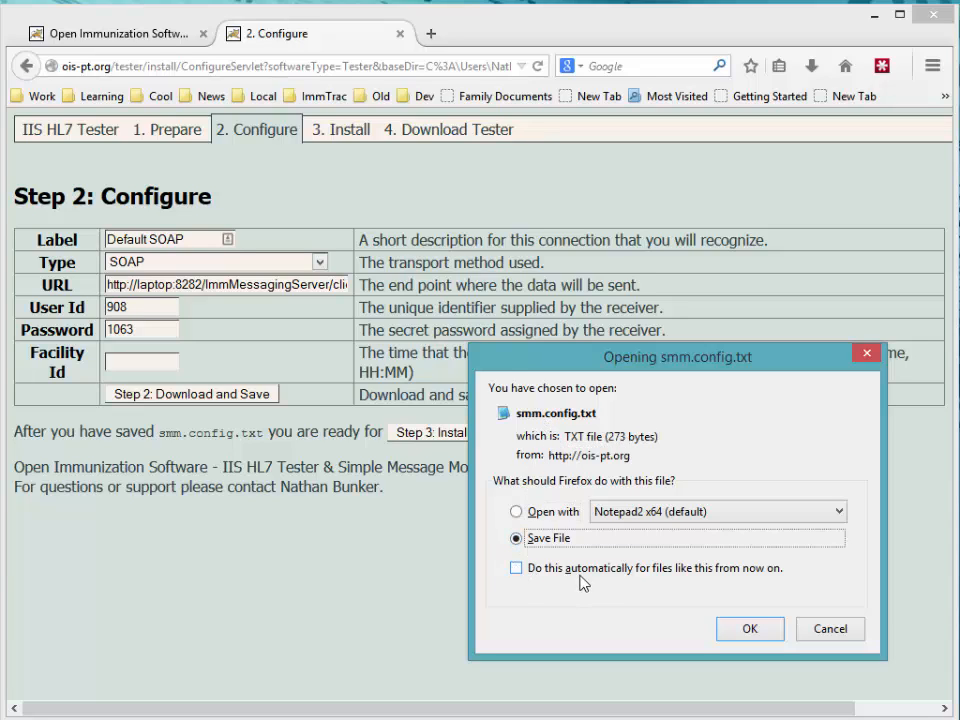
left_click(748, 630)
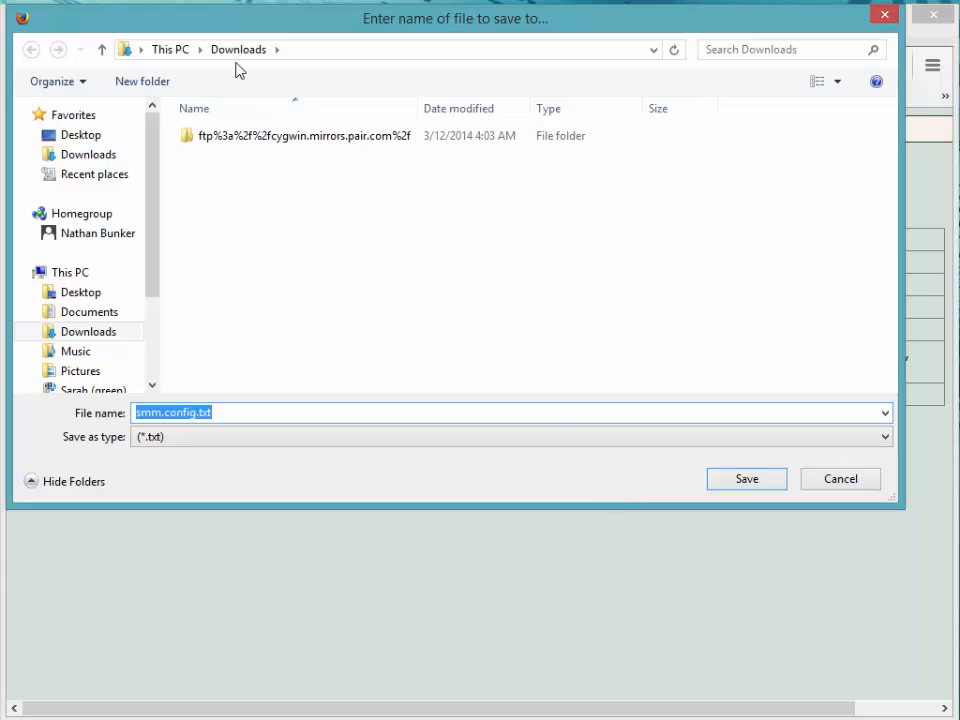
type("c")
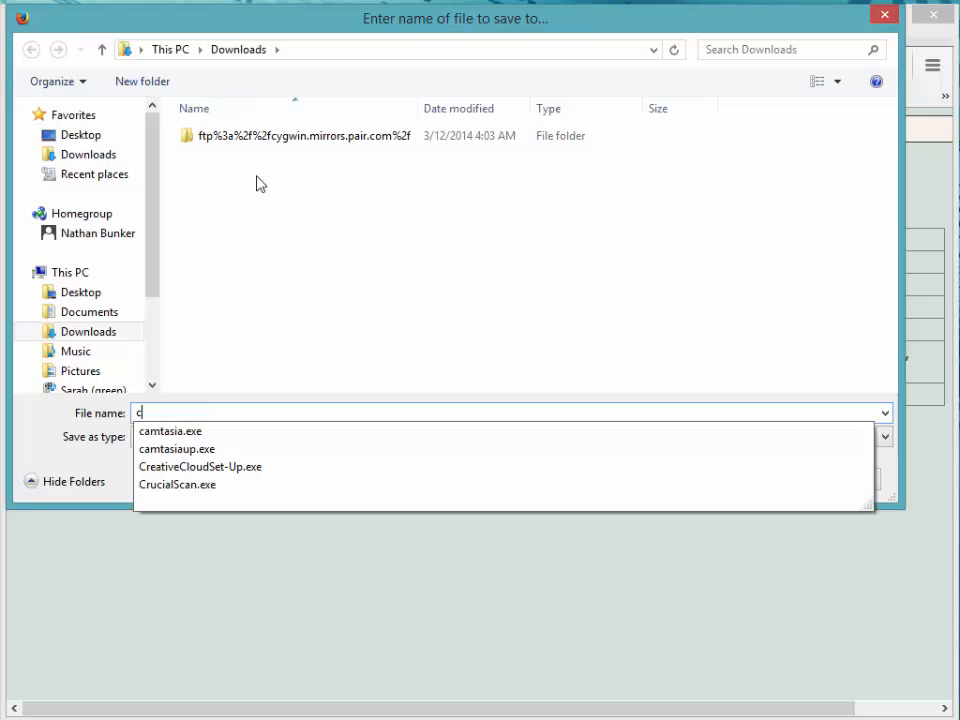
type(":\\Users")
key("Return")
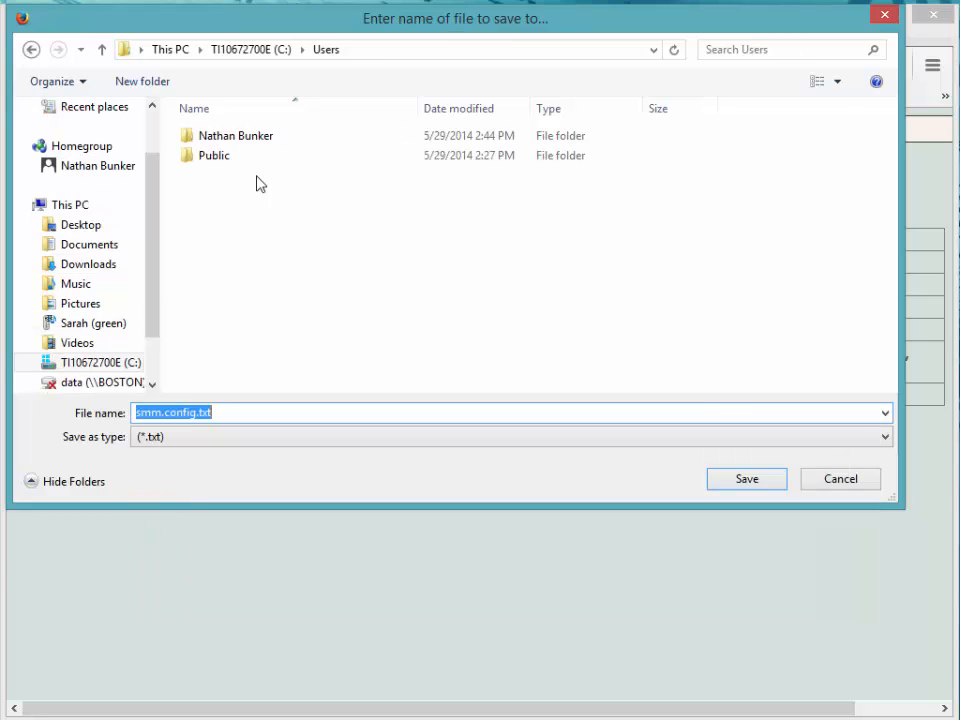
double_click(202, 136)
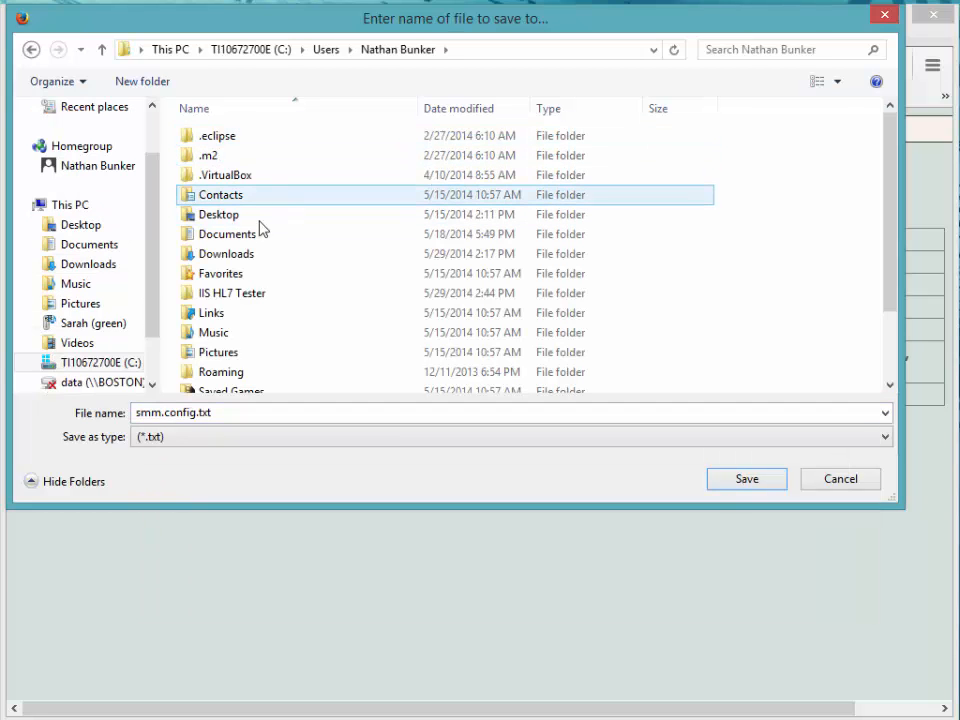
double_click(224, 295)
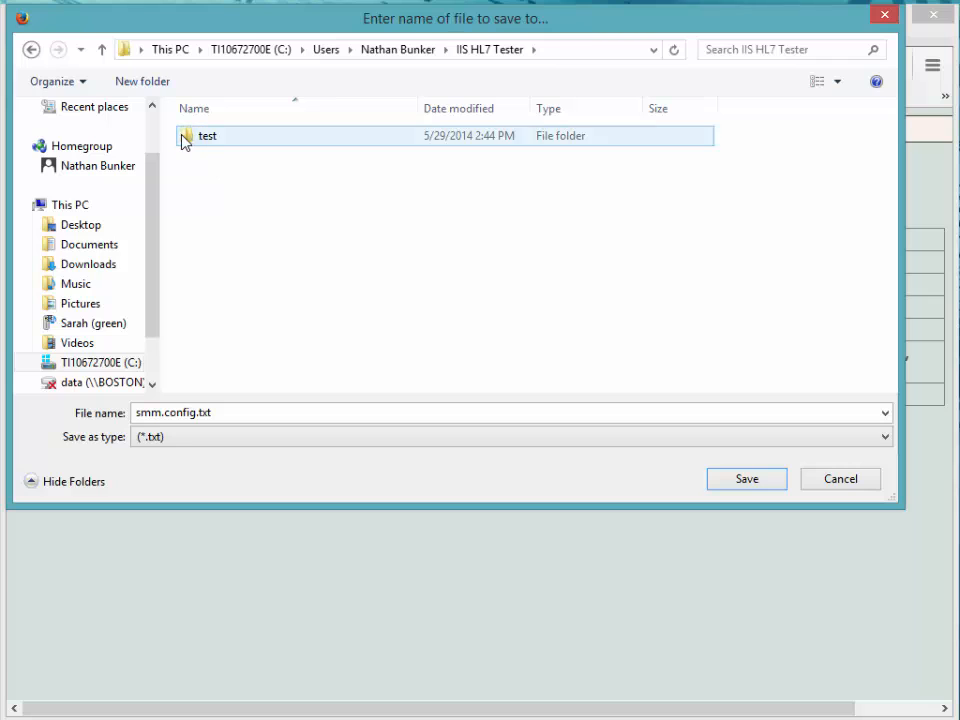
double_click(184, 140)
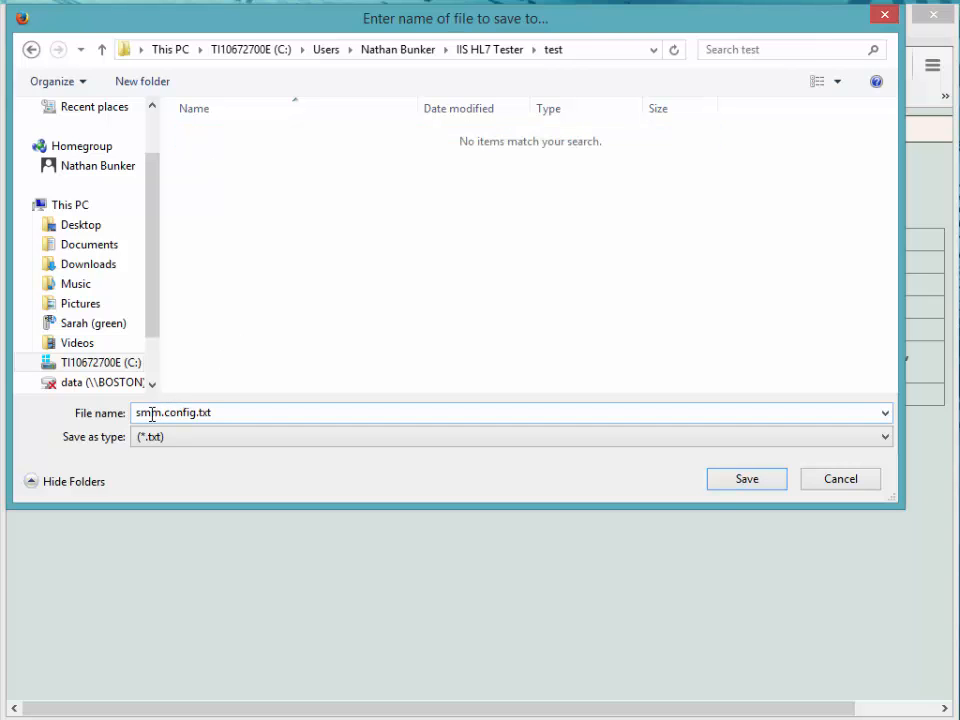
left_click(740, 480)
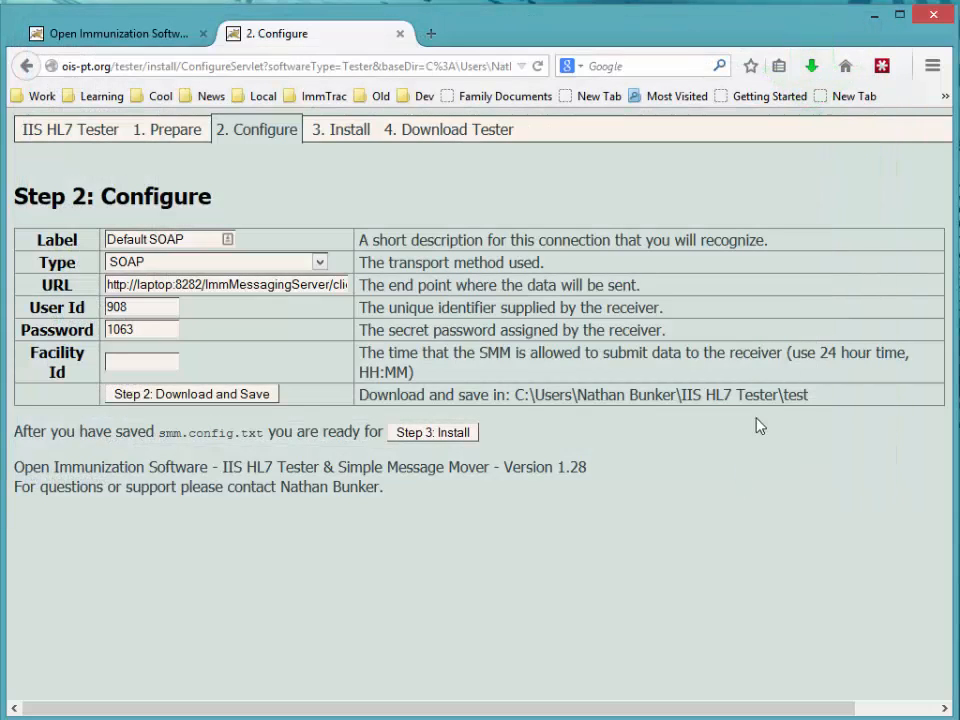
left_click(812, 66)
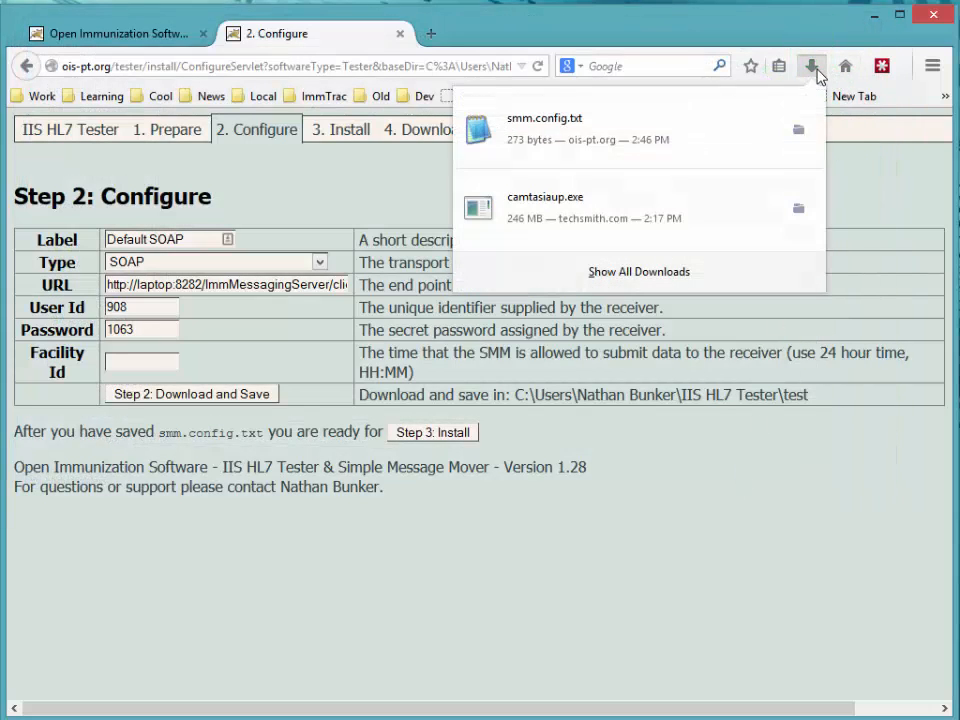
Step: Open smm.config.txt in Notepad2 and review its label, endpoint URL and user id lines
left_click(535, 125)
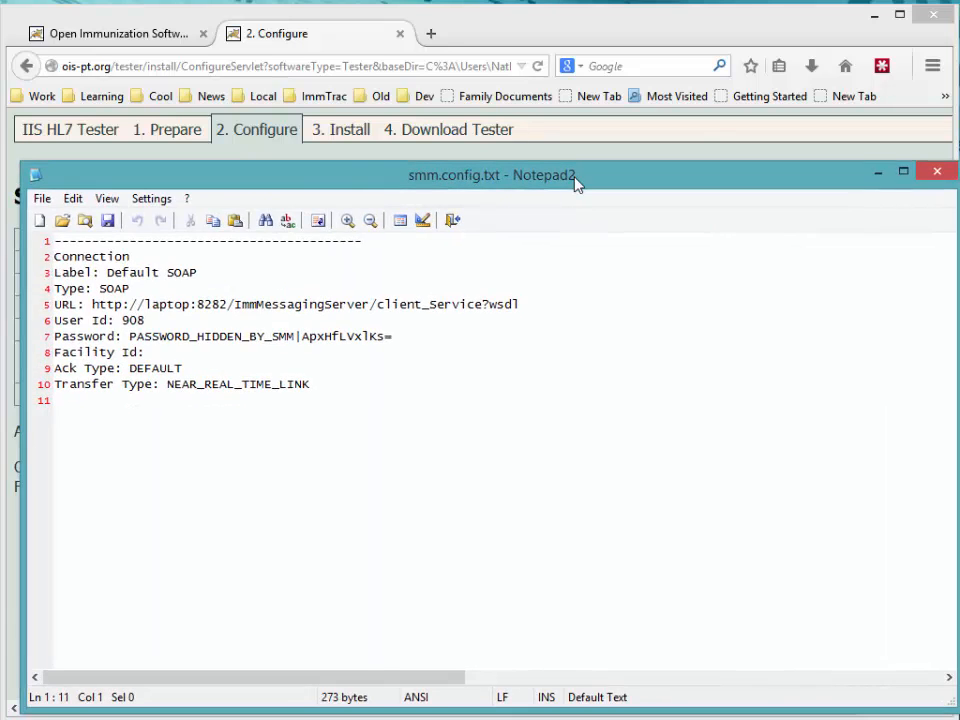
left_click_drag(574, 184, 561, 141)
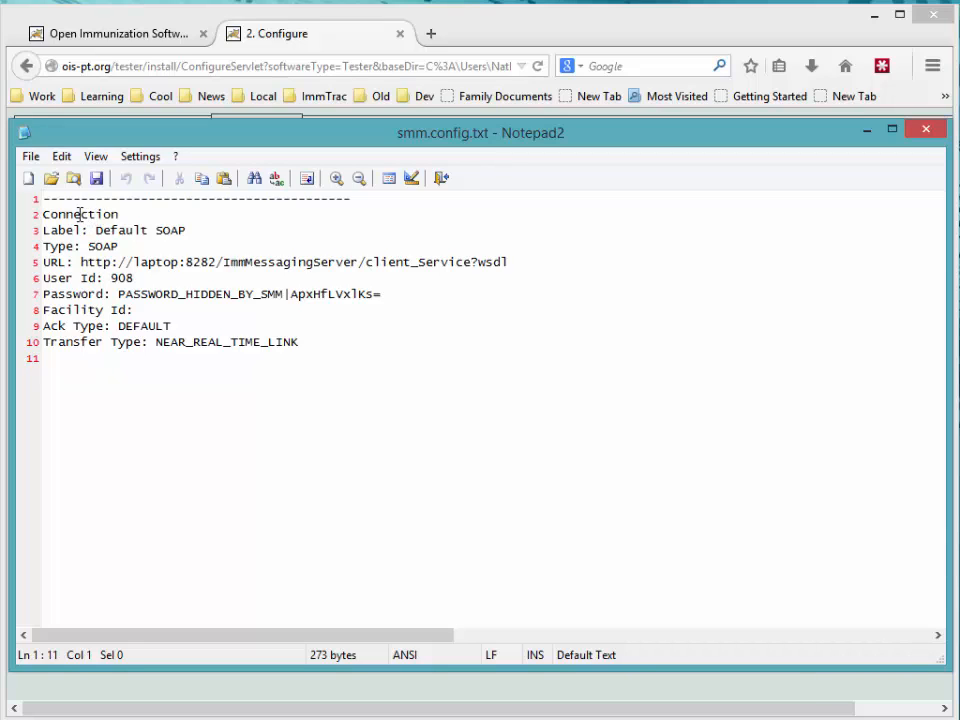
left_click_drag(96, 230, 190, 230)
left_click(129, 246)
left_click_drag(80, 262, 544, 266)
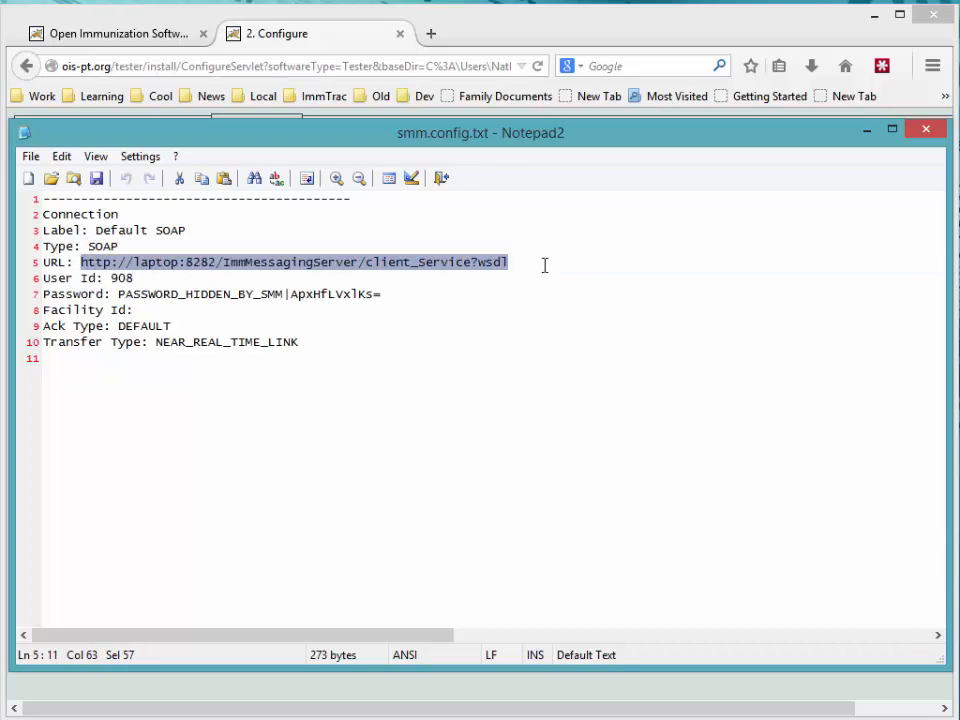
left_click(110, 262)
left_click_drag(111, 278, 403, 298)
left_click(119, 294)
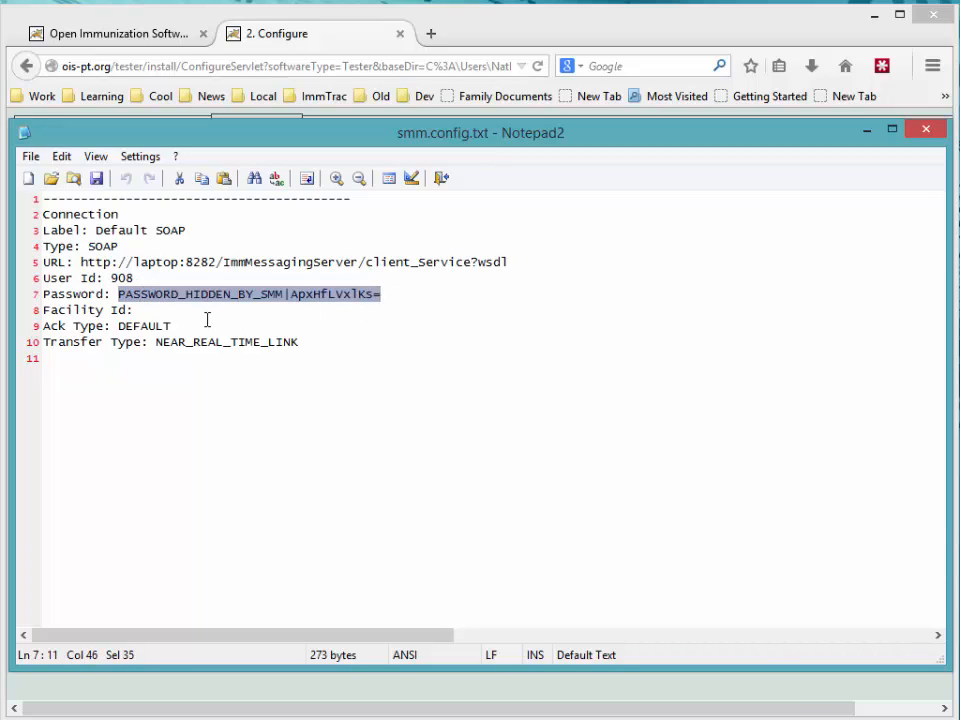
left_click(101, 214)
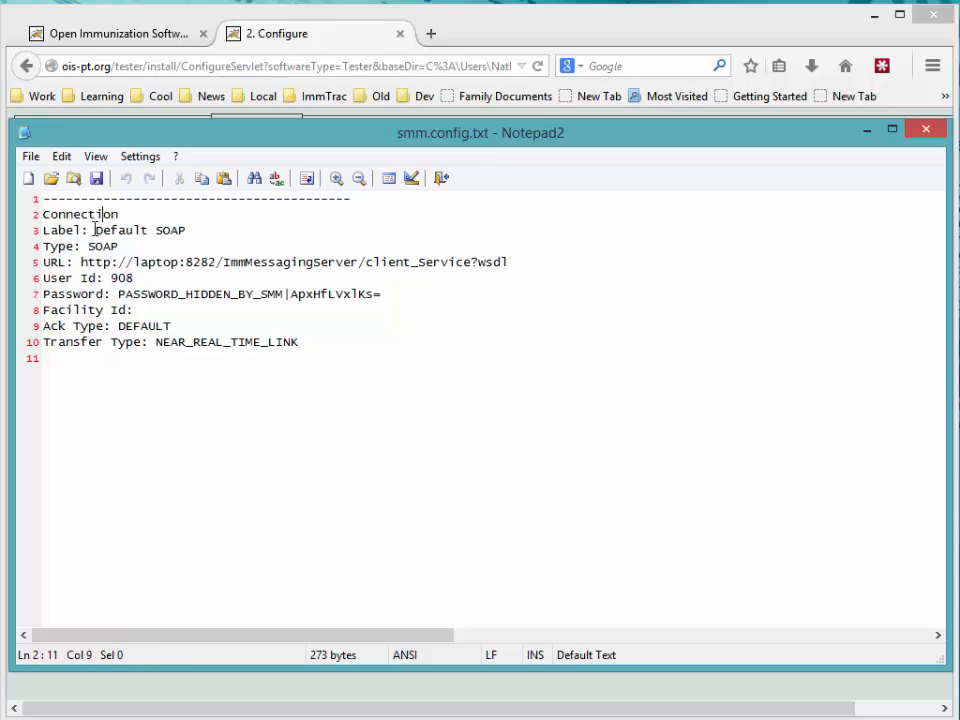
Step: Replace the 'Default SOAP' label with 'Testing Connection Alpha', save, and close Notepad2
left_click_drag(96, 230, 216, 231)
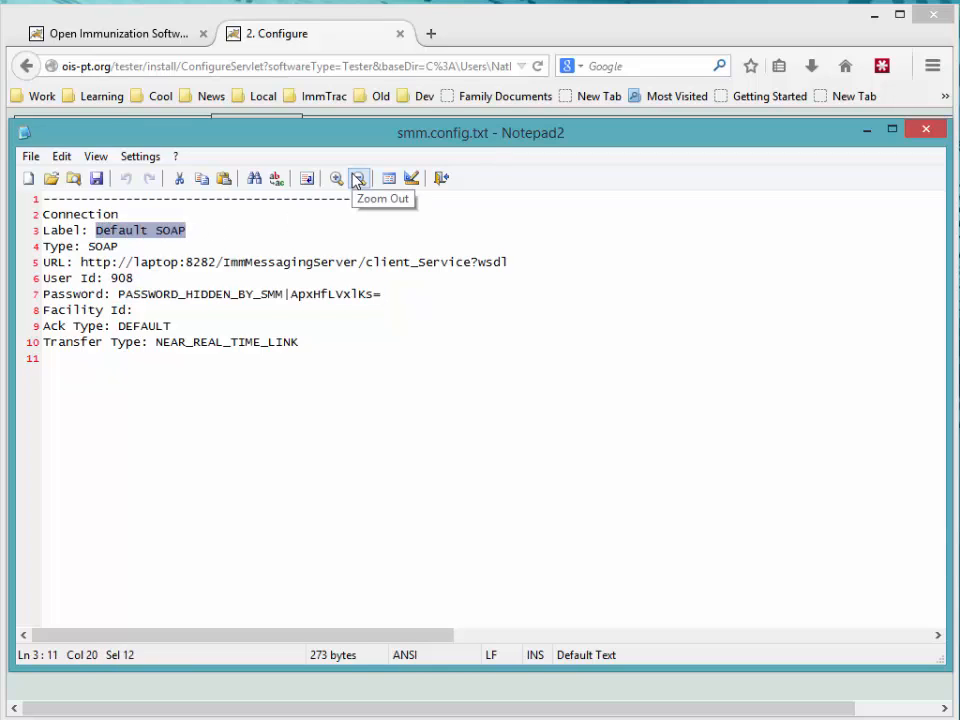
type("Testing Co")
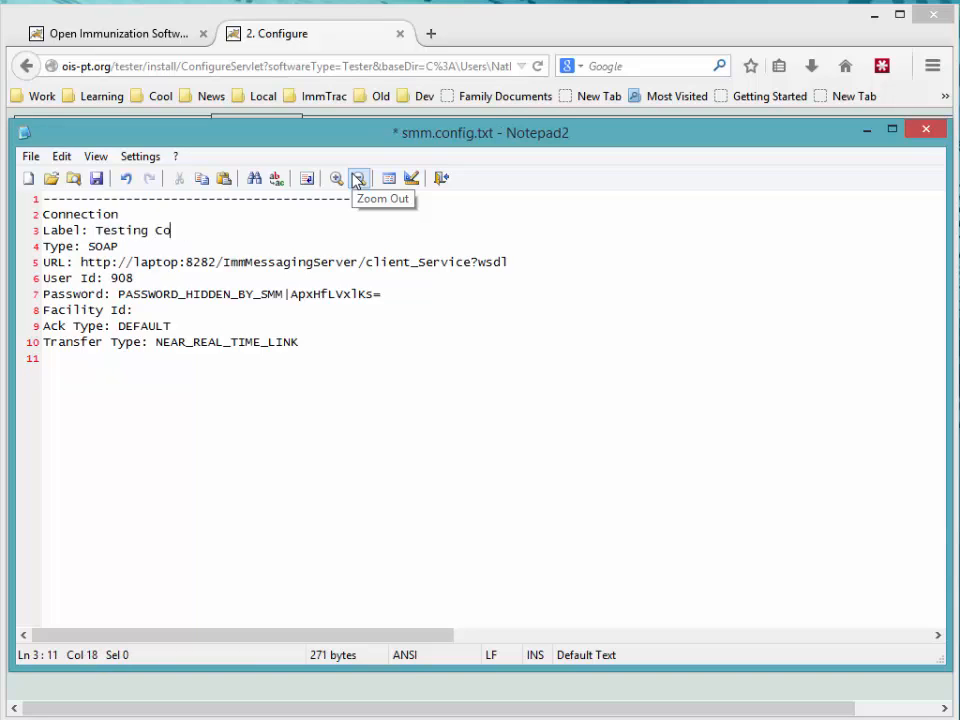
type("nnection")
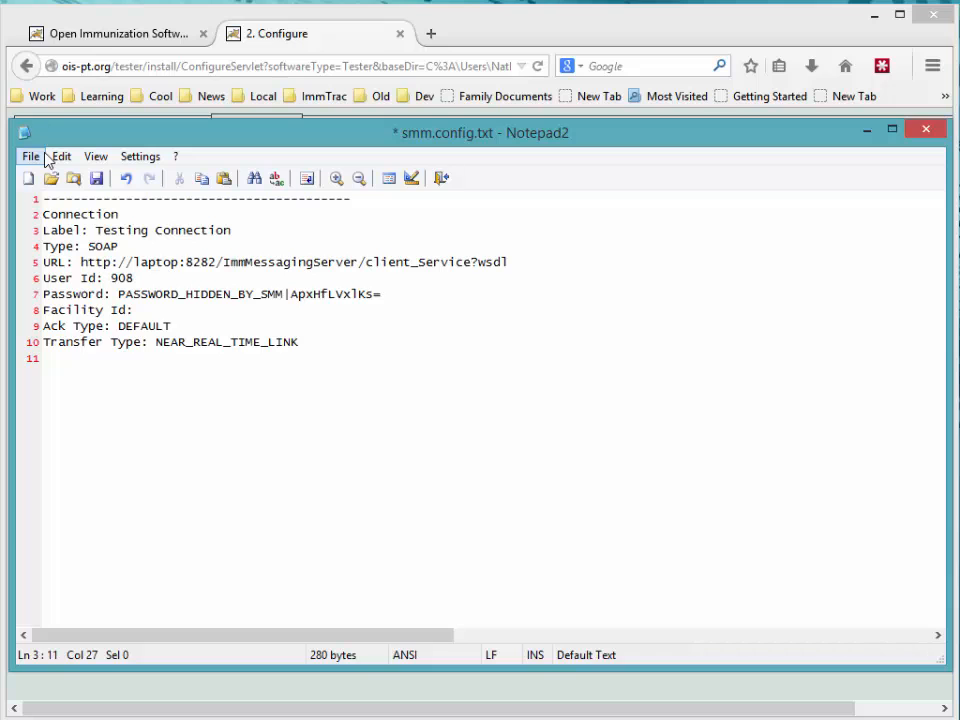
type(" Alpha")
left_click(96, 178)
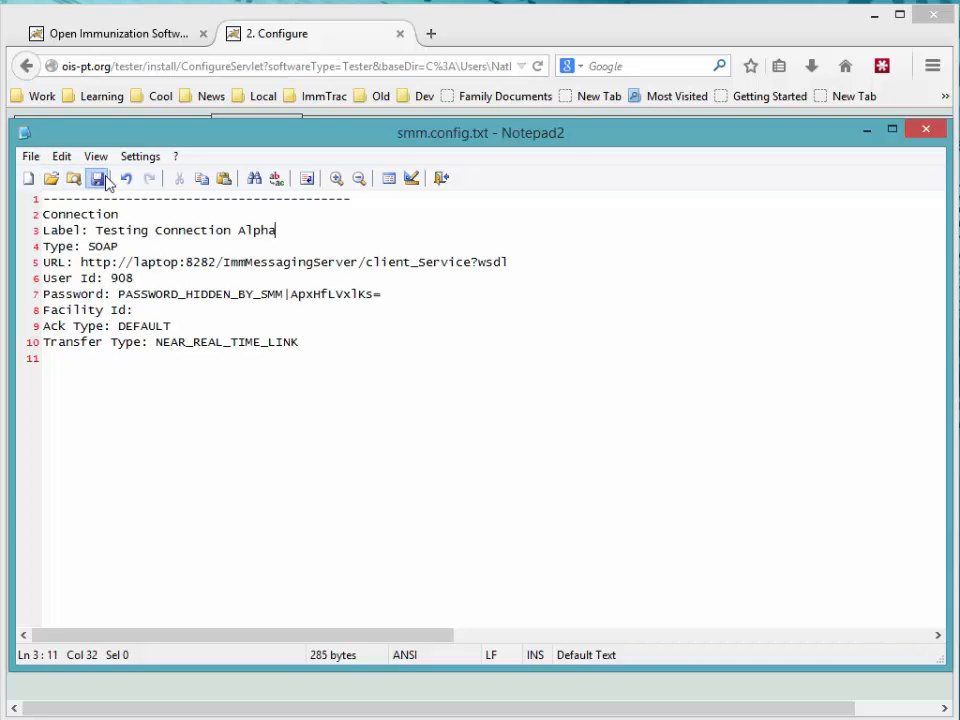
left_click(926, 131)
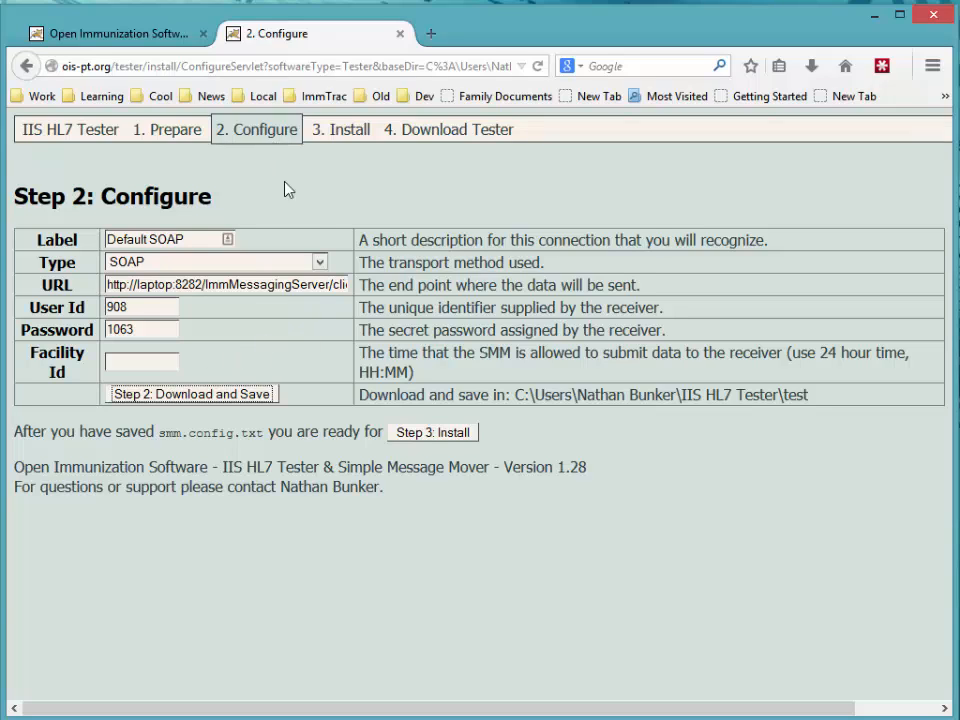
Step: On Step 3: Install, tick items A, B and C: Tomcat instructions, Java check, Tomcat install
left_click(437, 433)
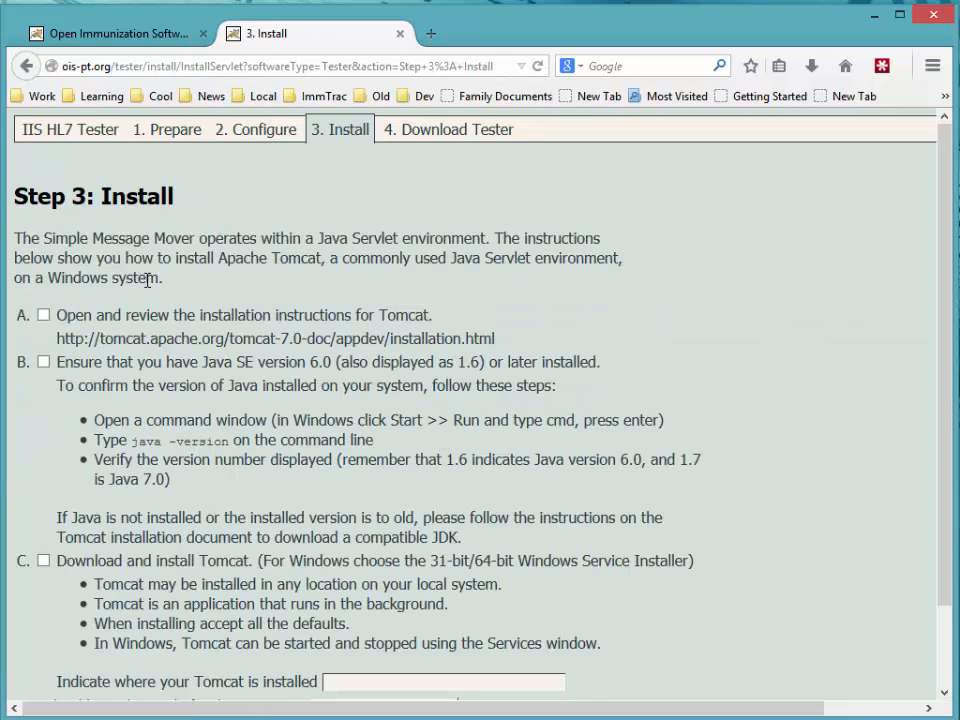
left_click(44, 316)
left_click(44, 363)
left_click(44, 561)
scroll(346, 515, "down", 2)
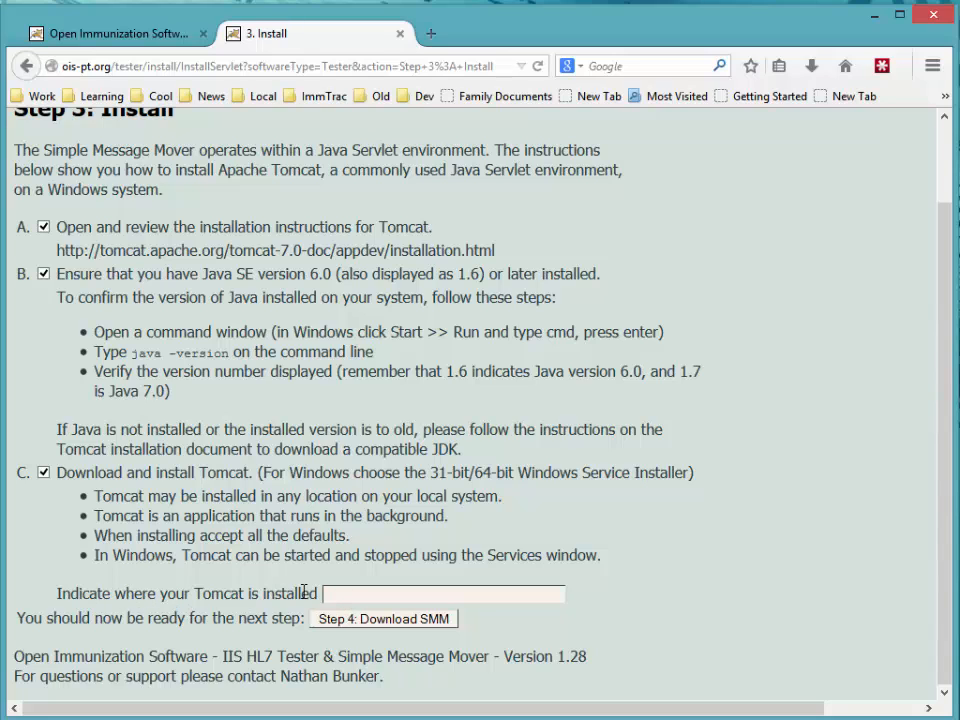
Step: Browse File Explorer to the Tomcat 7.0 install folder and select its full path
left_click(226, 718)
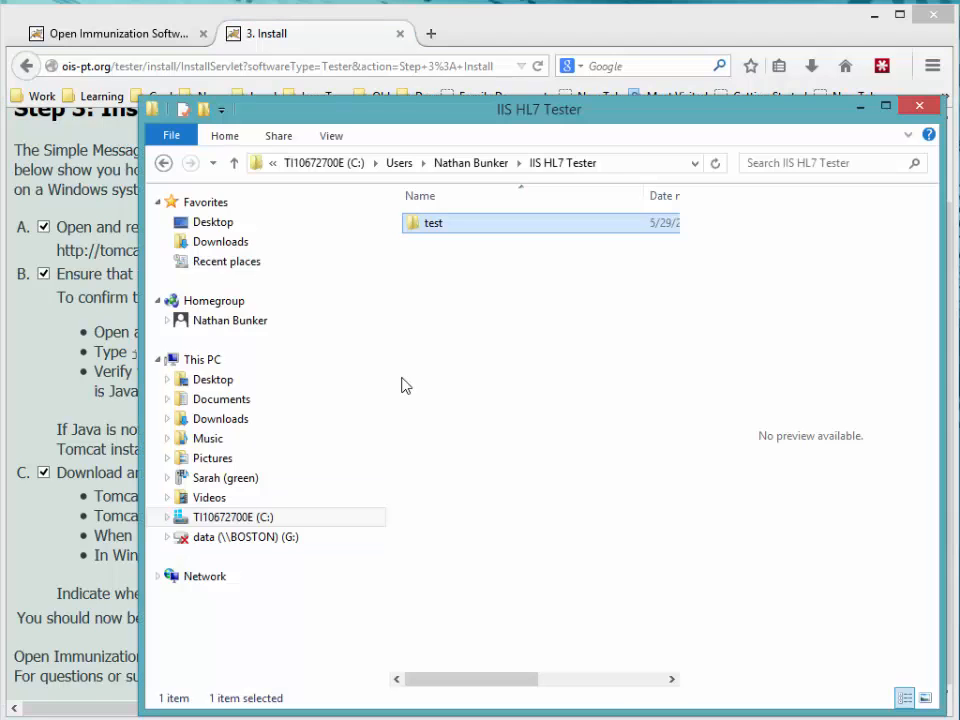
left_click(620, 163)
type("c:\\Pr")
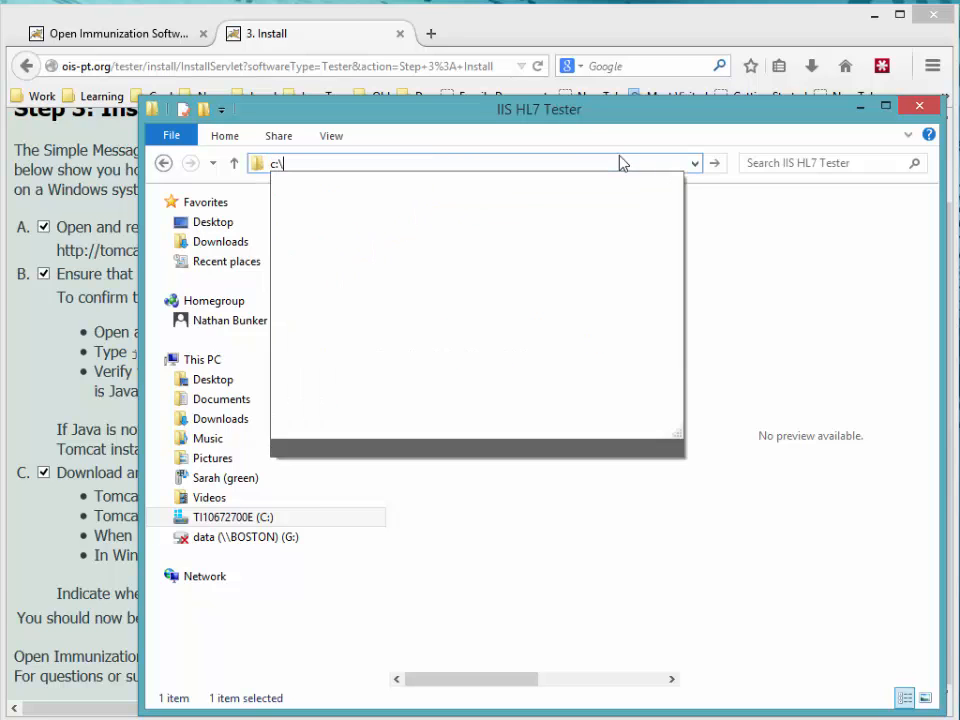
key("Down")
key("Down")
key("Down")
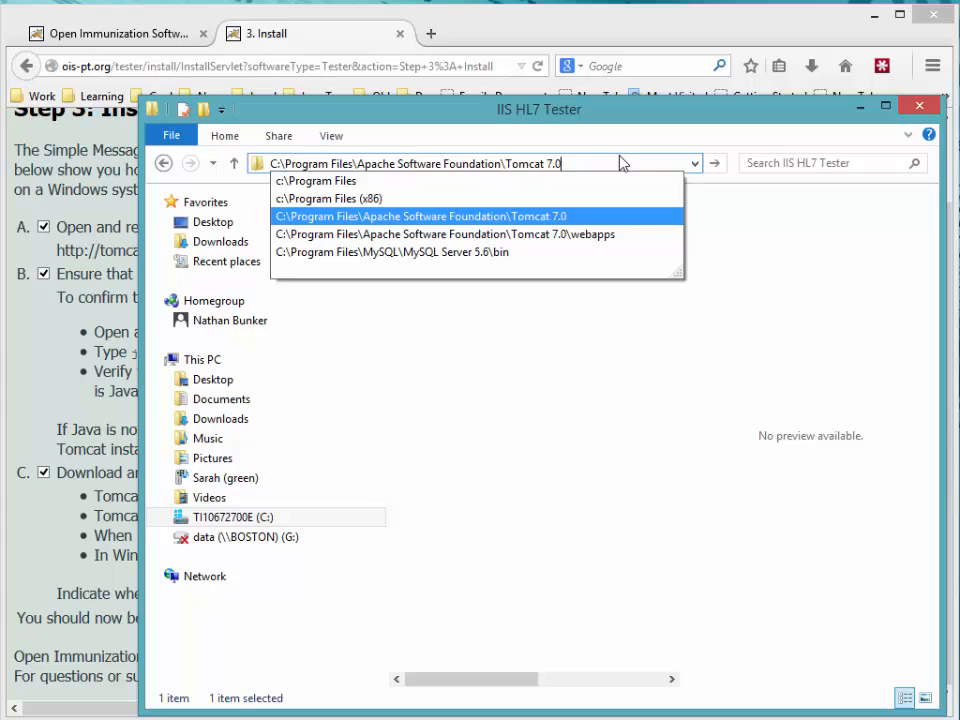
key("Return")
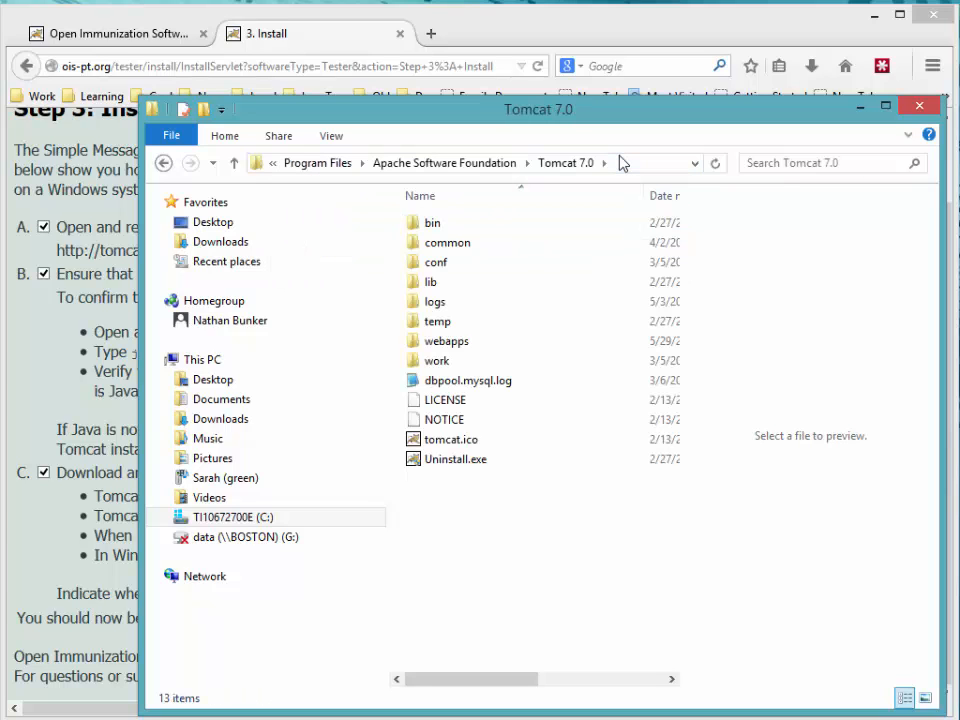
left_click(630, 168)
key("ctrl+c")
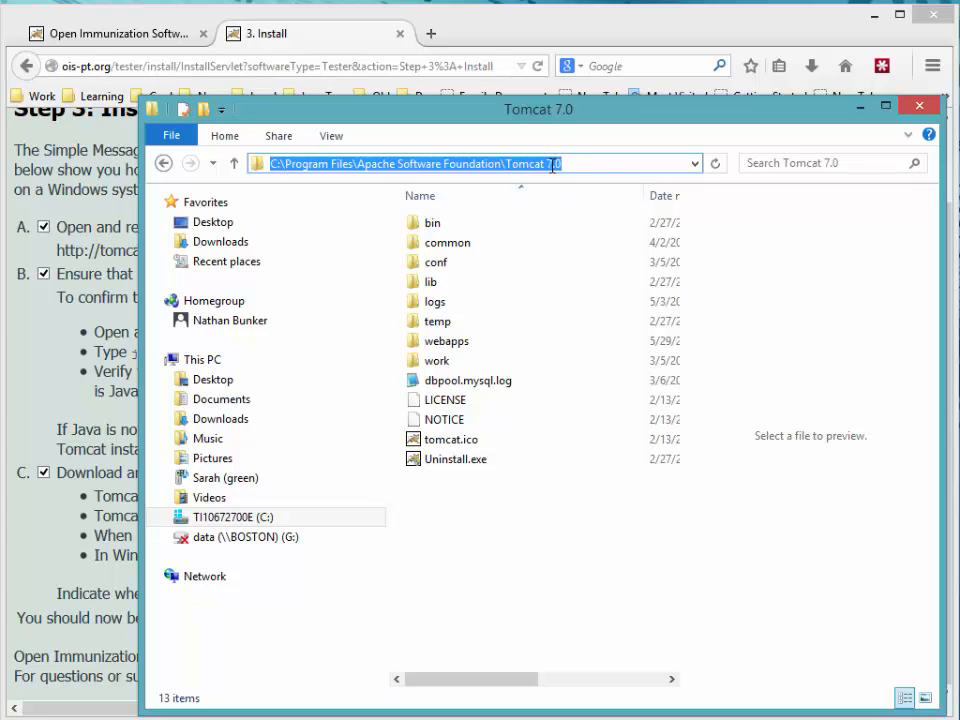
Step: Paste the copied Tomcat path into the install location field and continue to Step 4
left_click(106, 241)
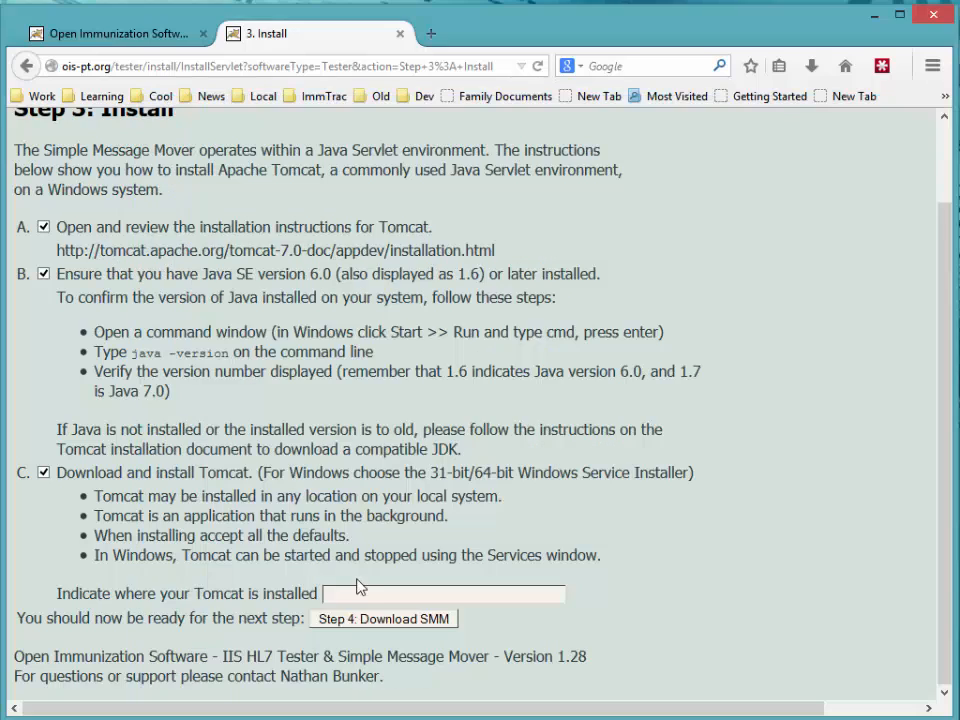
left_click(376, 595)
key("ctrl+v")
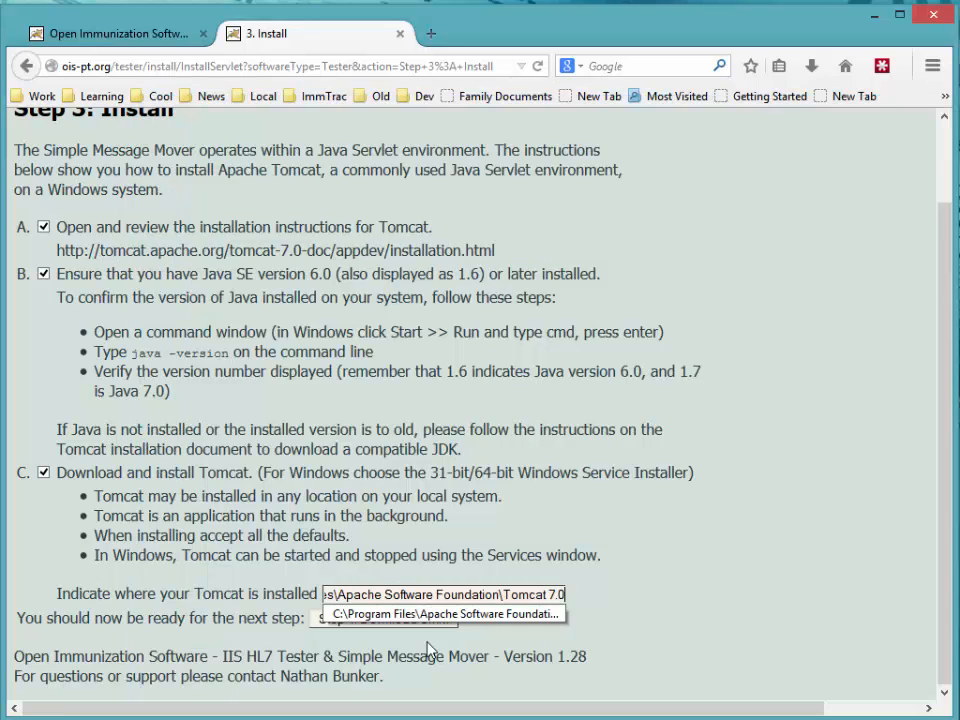
left_click(368, 648)
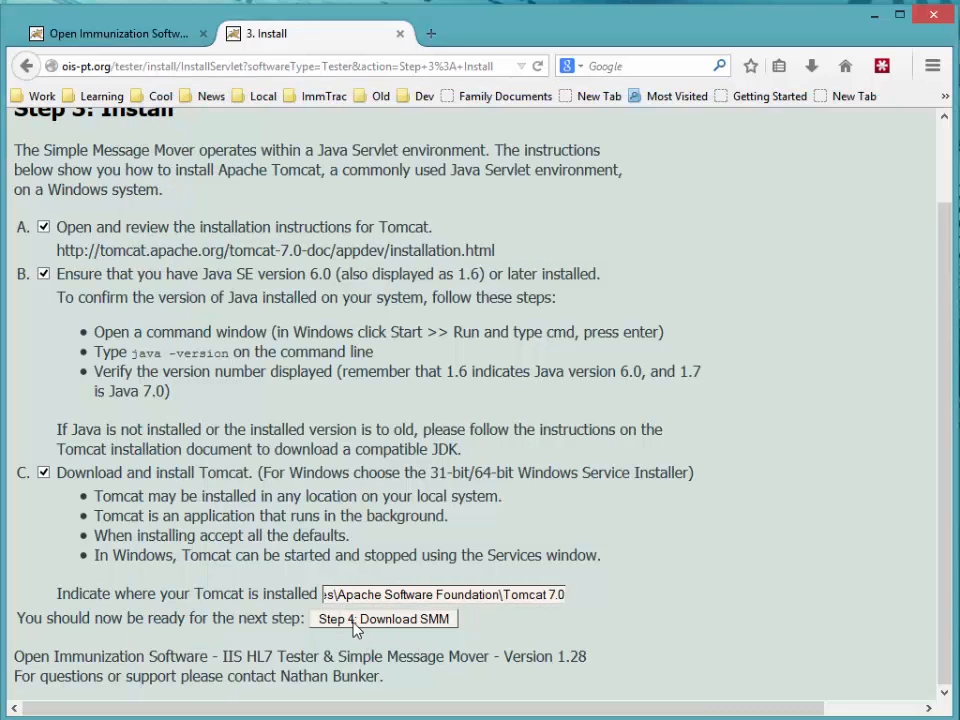
left_click(360, 622)
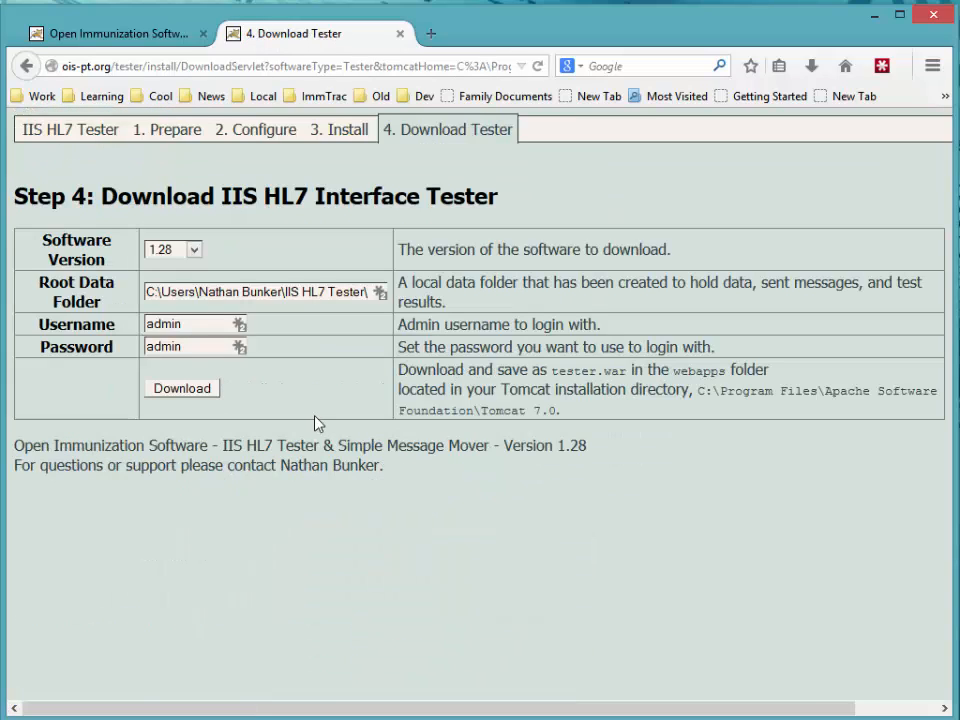
Step: Confirm the Software Version stays at 1.28 and check the Root Data Folder path
left_click_drag(222, 196, 387, 197)
left_click(222, 170)
left_click(195, 250)
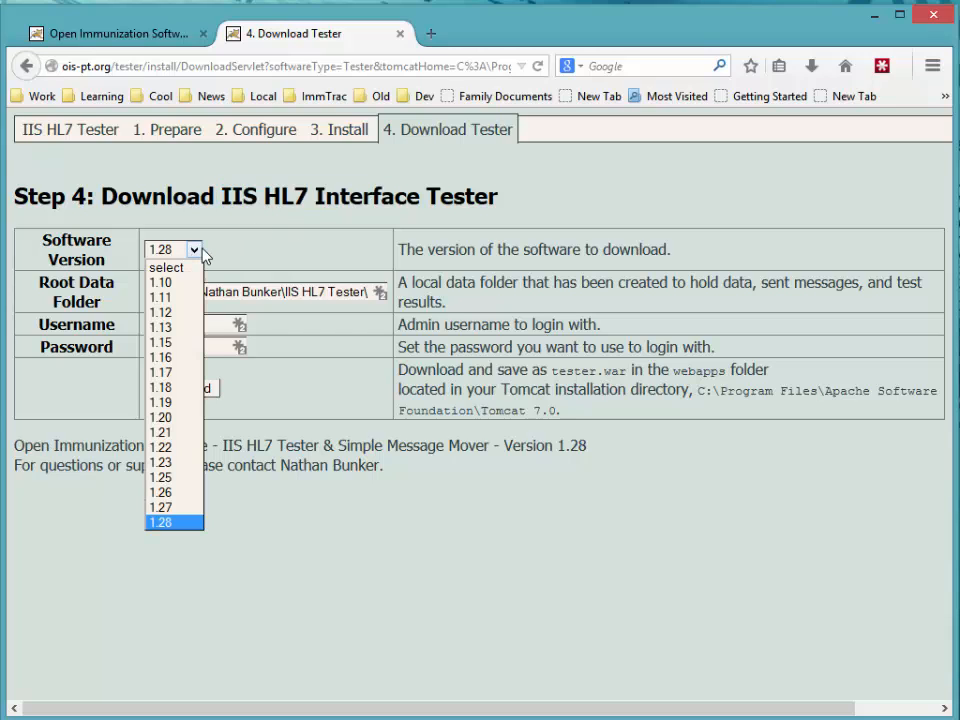
left_click(200, 252)
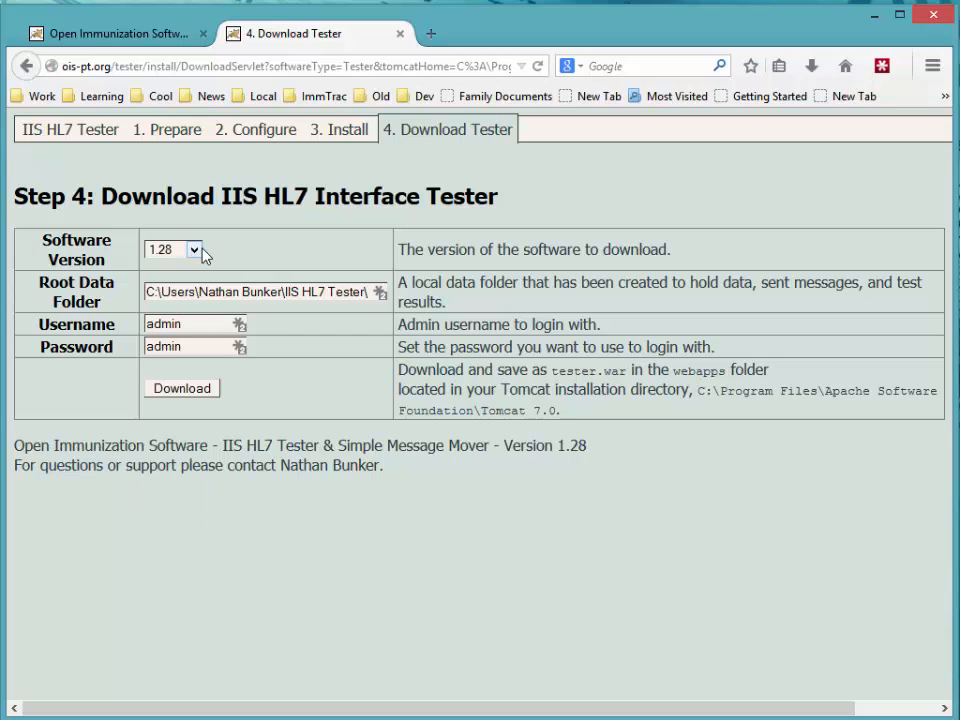
left_click(168, 293)
Step: Download tester.war and browse the save dialog to Apache Software Foundation\Tomcat 7.0
left_click(199, 392)
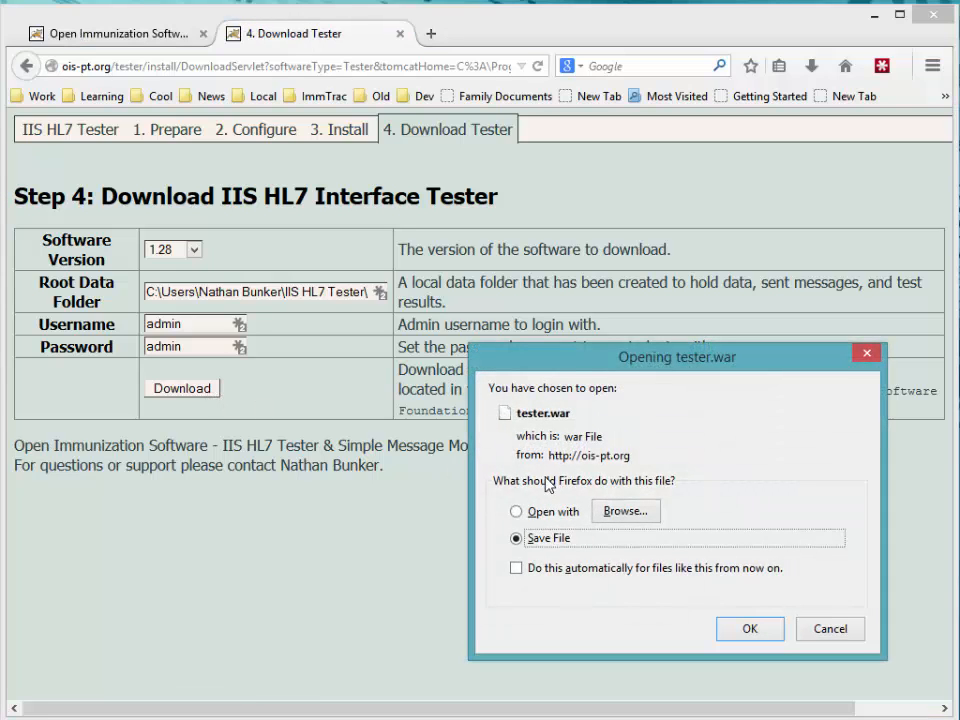
left_click(746, 628)
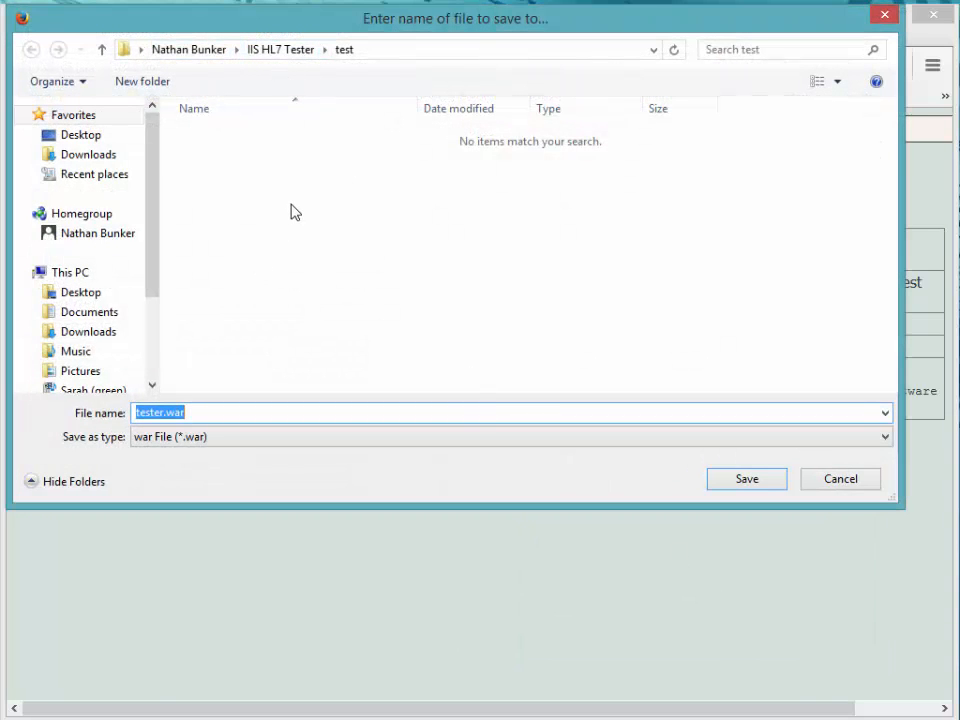
type("c:\\Program")
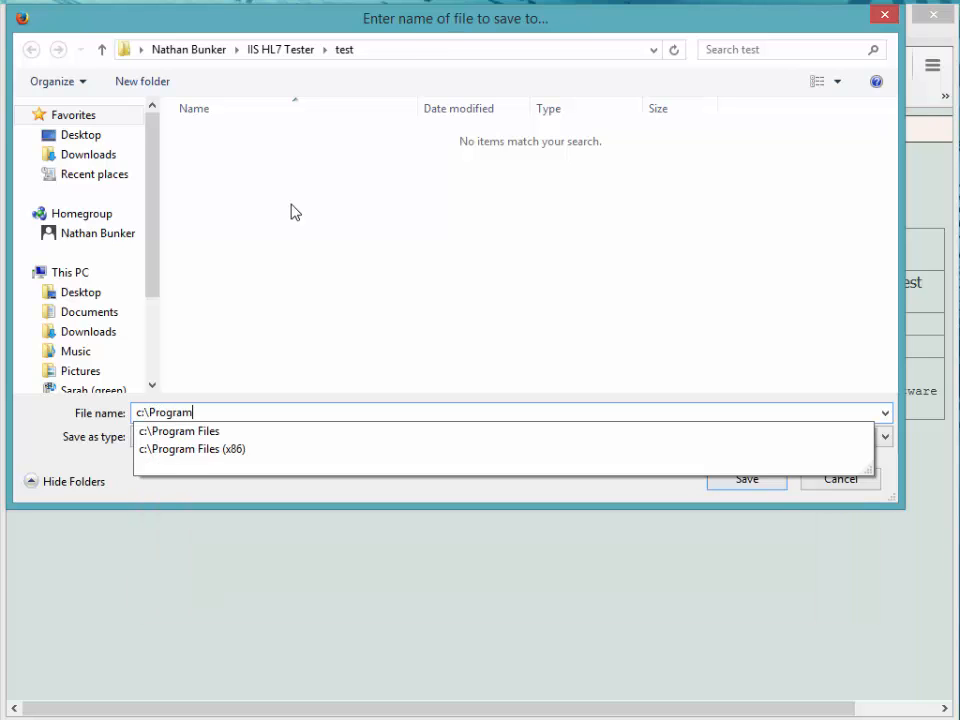
type(" Files\\A")
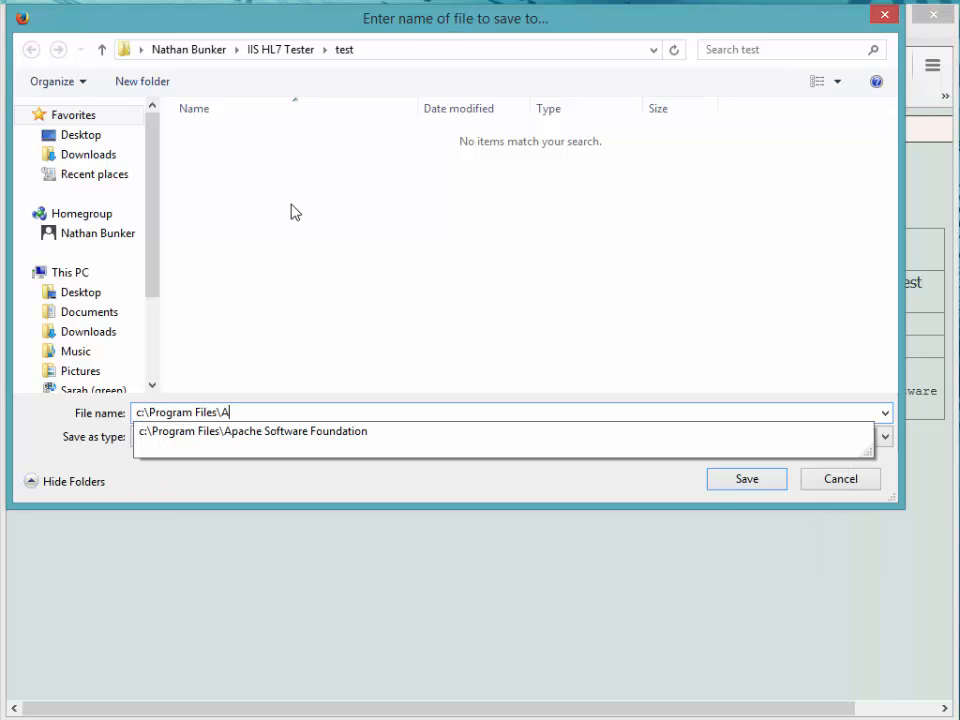
type("pa")
key("Down")
key("Return")
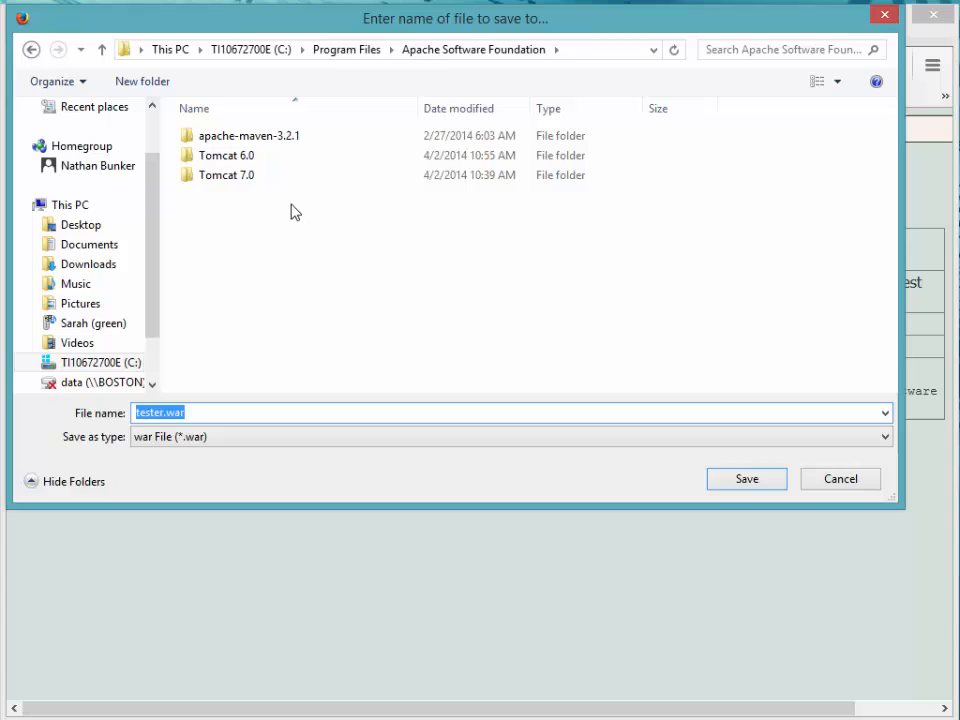
double_click(196, 182)
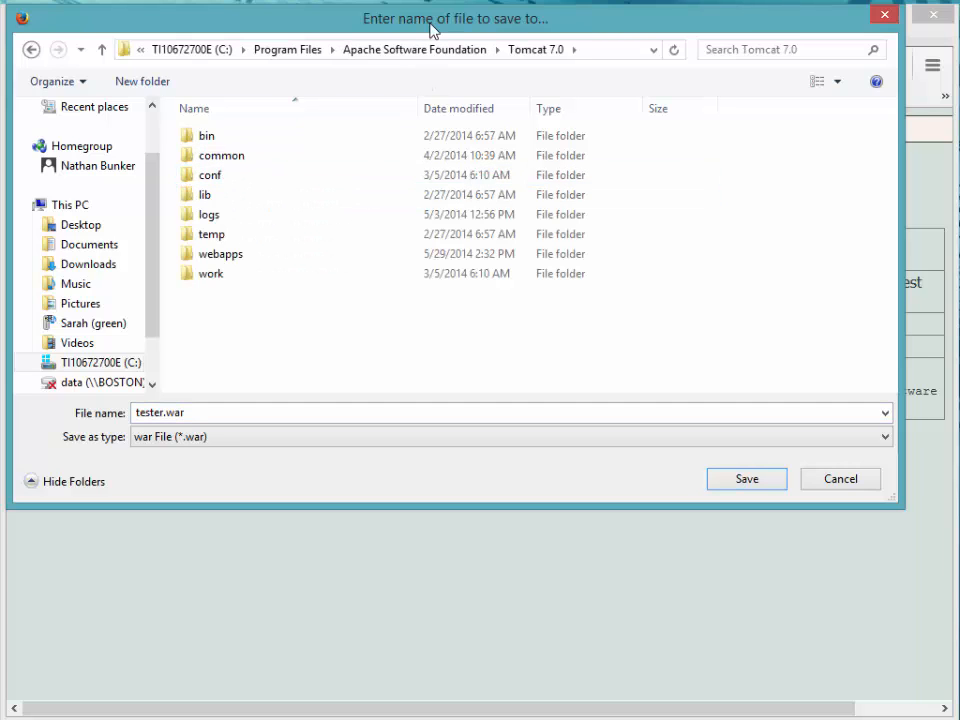
Step: Save tester.war into the Tomcat 7.0 webapps folder and return to File Explorer
left_click_drag(439, 30, 462, 499)
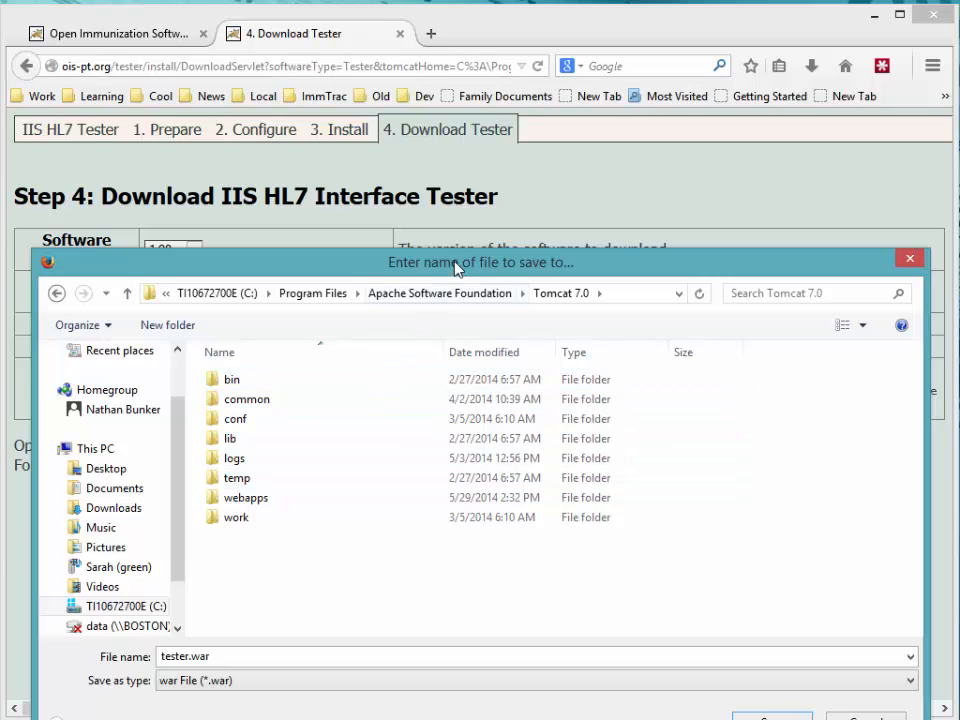
left_click_drag(456, 264, 461, 148)
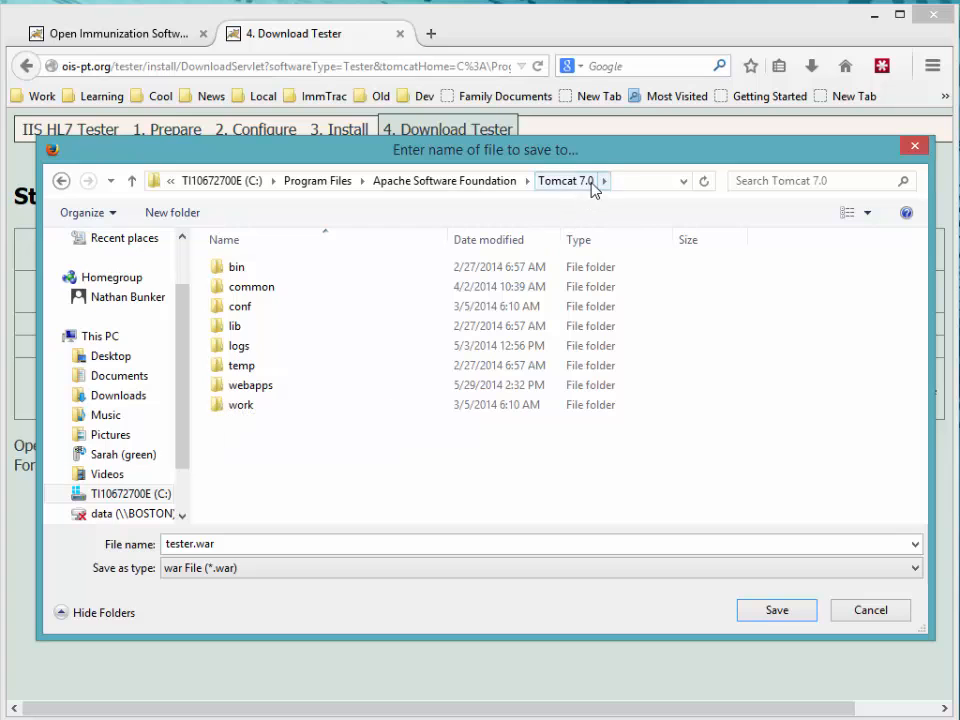
double_click(222, 390)
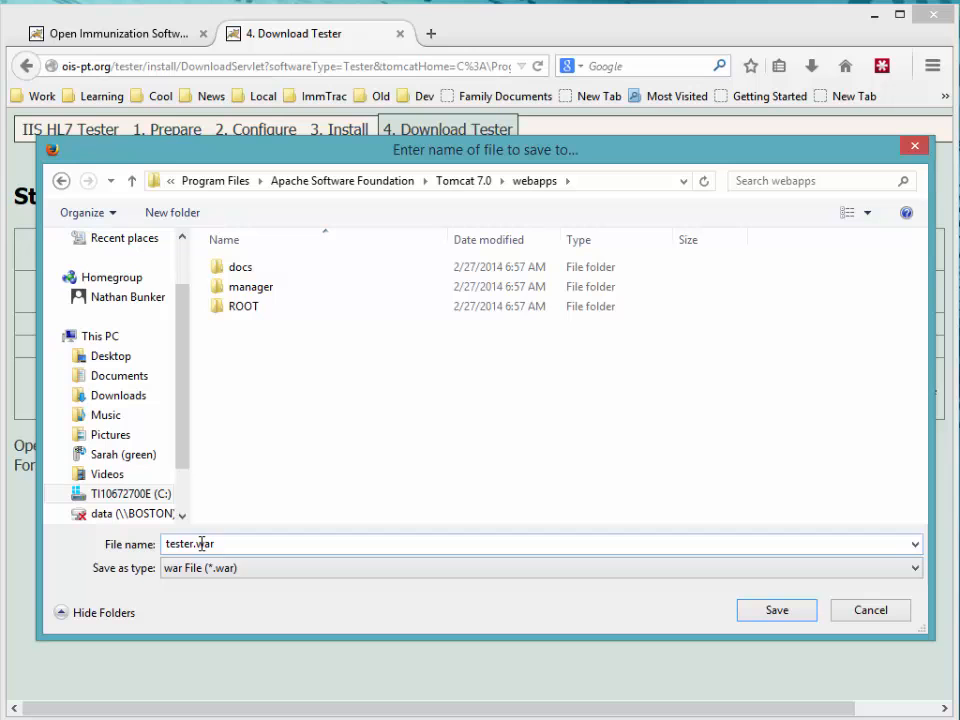
left_click(777, 612)
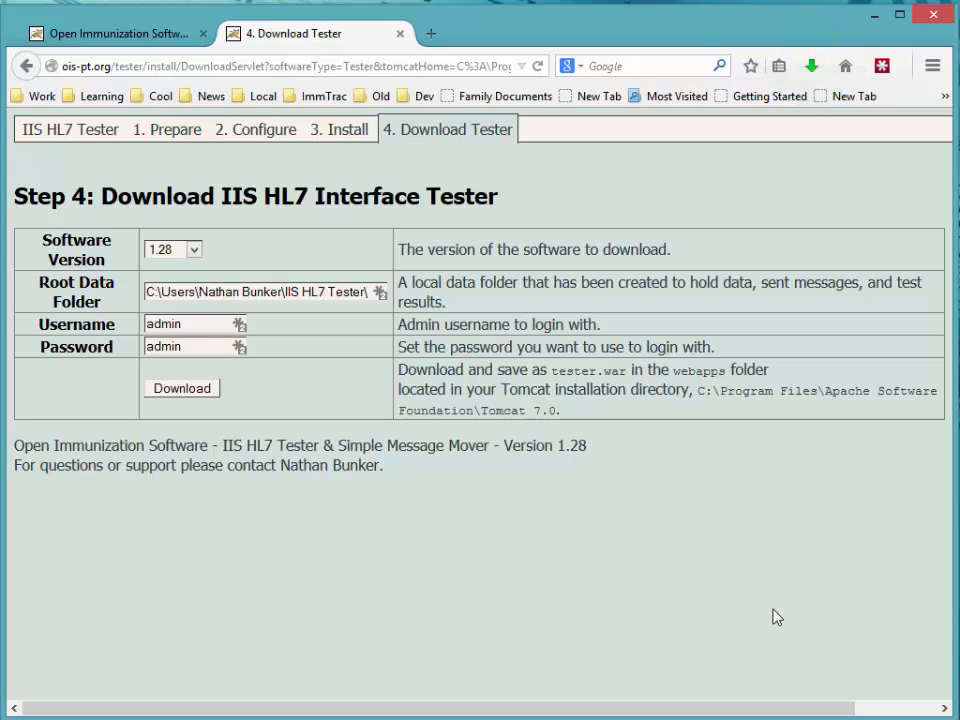
key("alt+Tab")
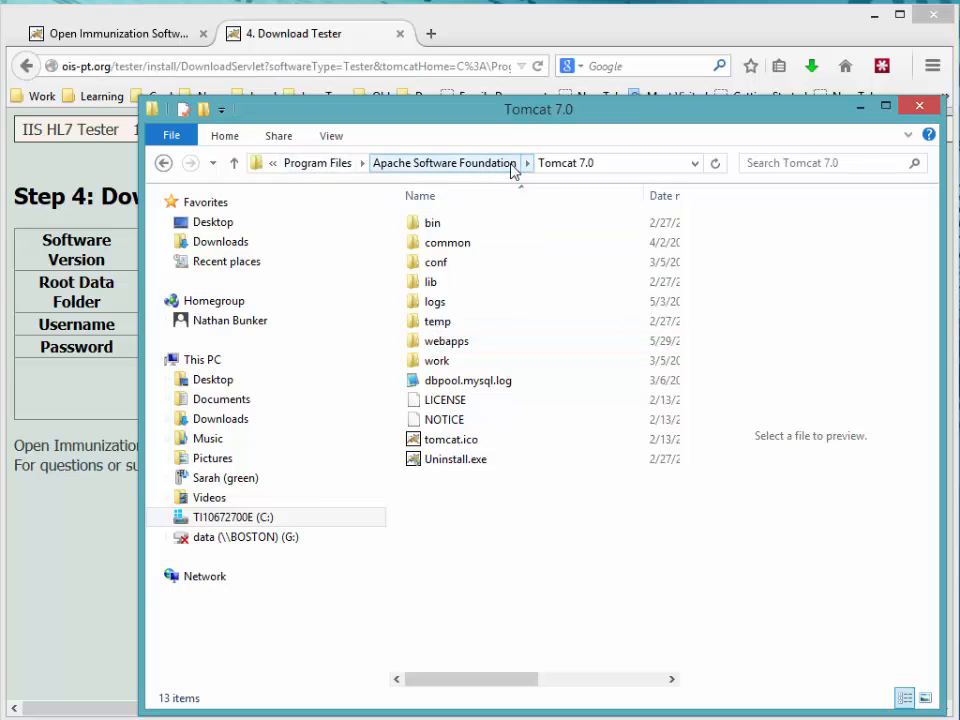
Step: Confirm tester.war is in webapps, then bring up the full Windows apps list
double_click(418, 343)
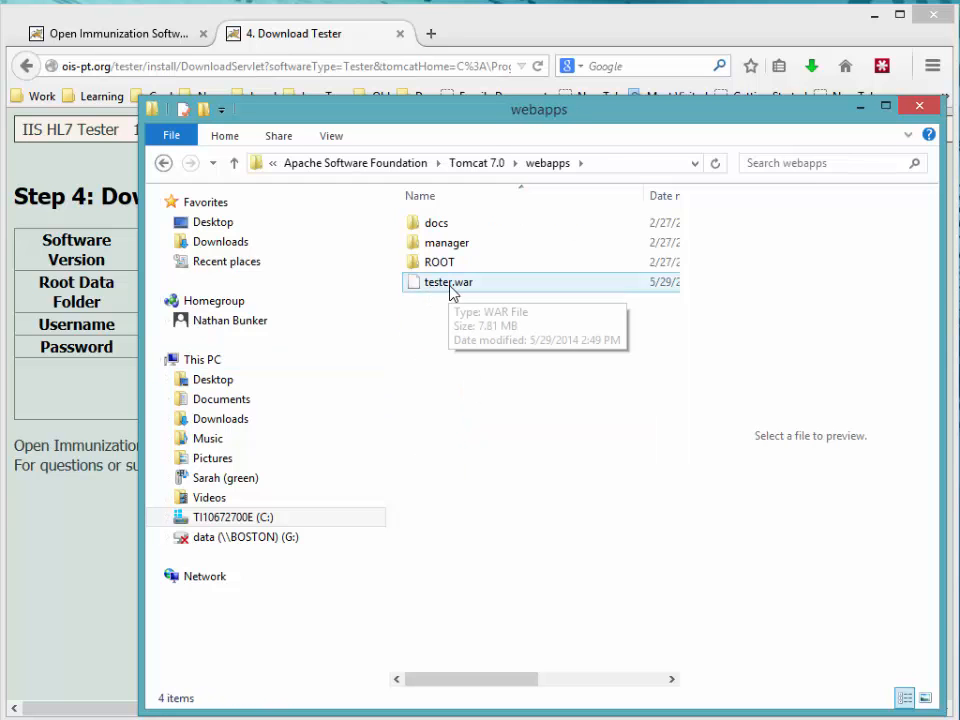
key("super")
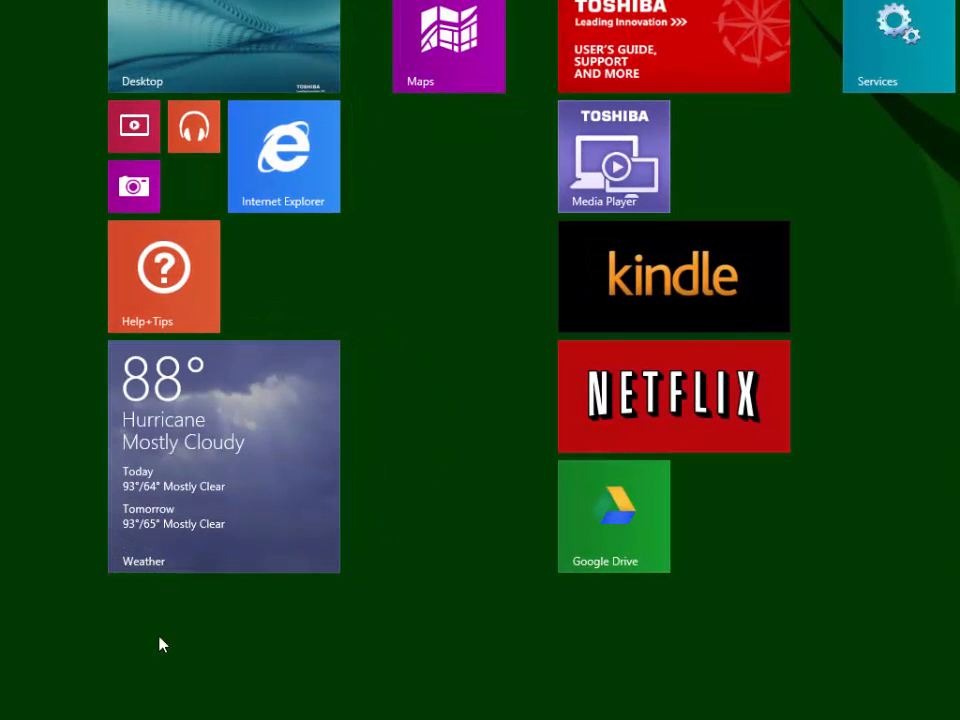
left_click(126, 717)
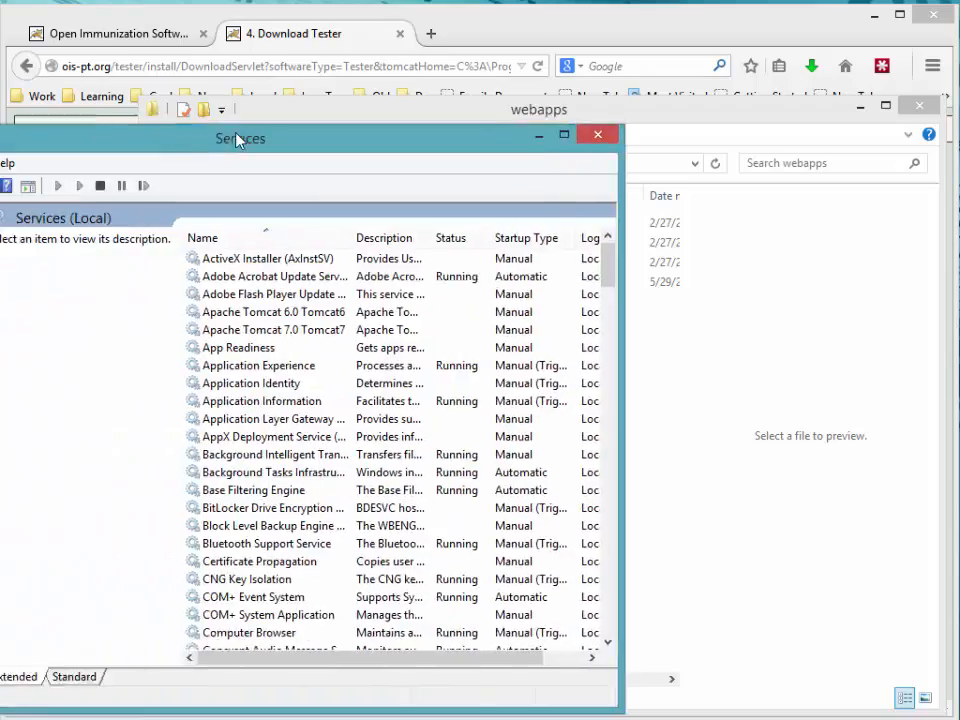
Step: Start the Apache Tomcat 7.0 Tomcat7 service, then return to the webapps folder
left_click_drag(176, 140, 470, 124)
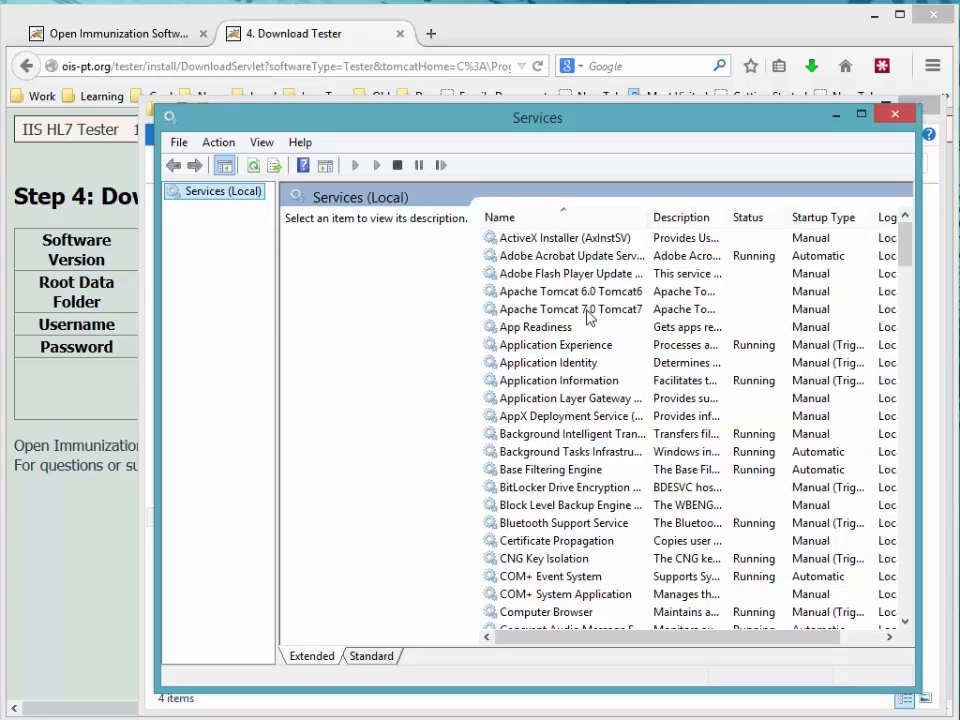
left_click(572, 313)
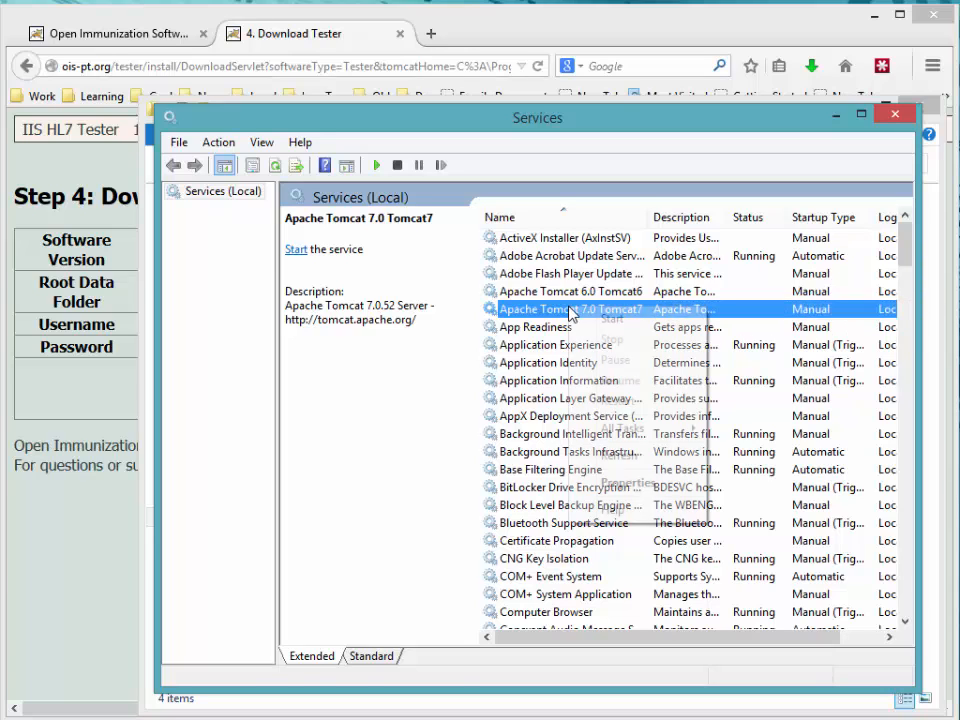
right_click(571, 309)
left_click(588, 320)
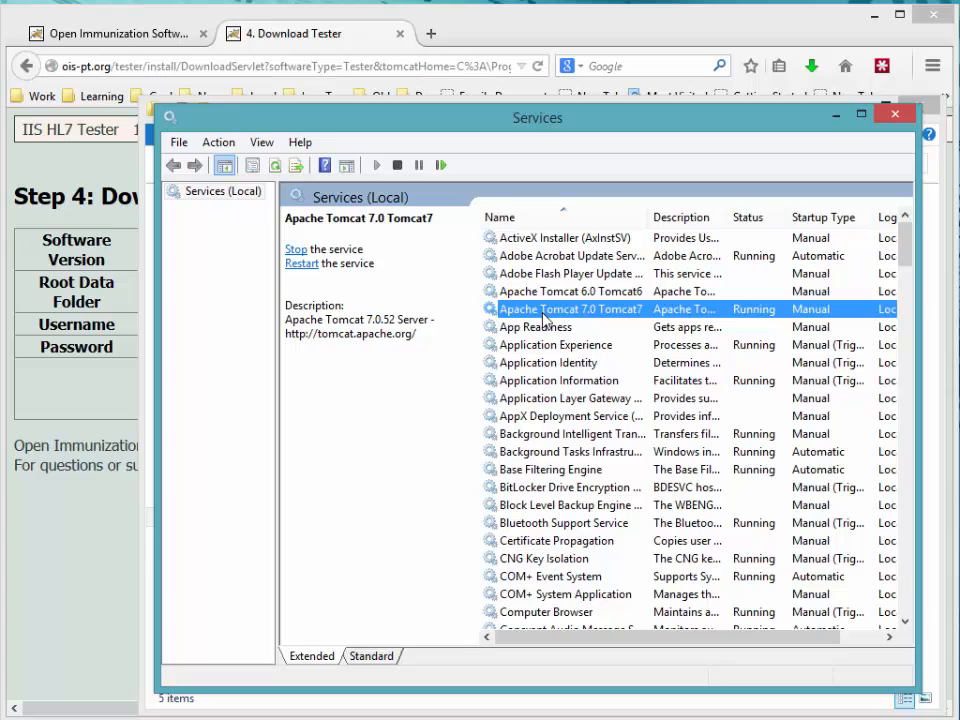
left_click(536, 103)
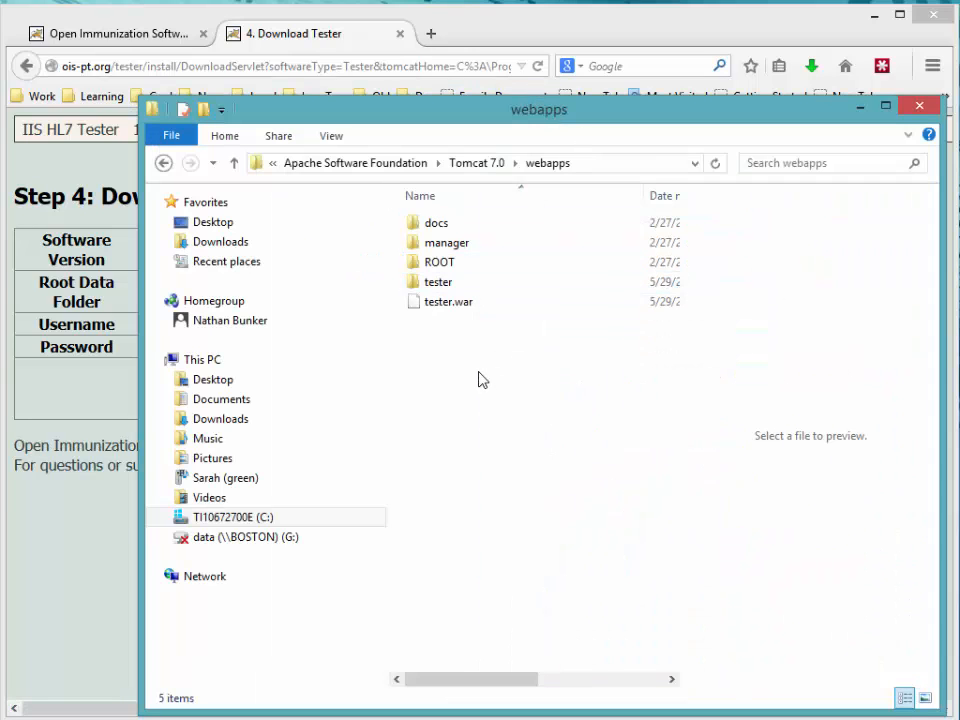
Step: Check the unpacked tester folder, then go via the user profile path to IIS HL7 Tester\test
left_click(430, 308)
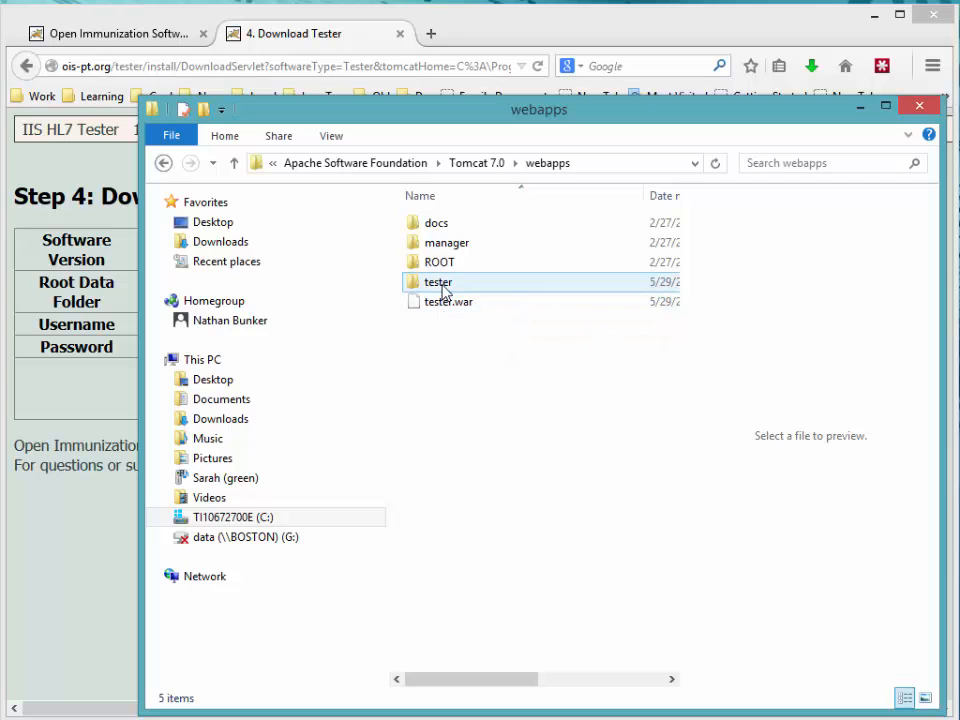
double_click(437, 285)
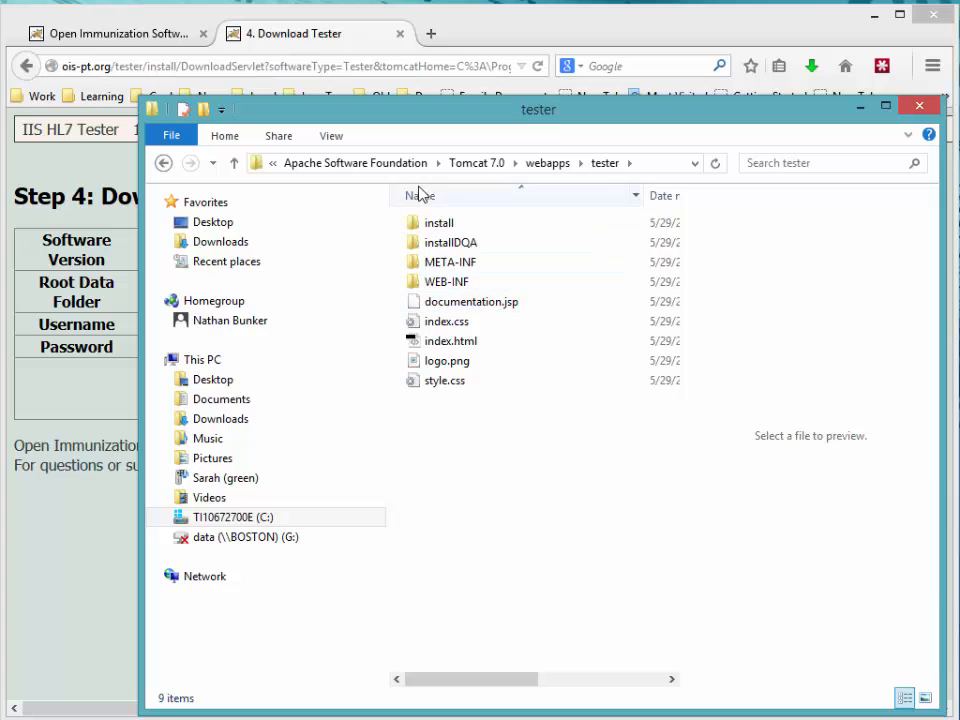
left_click(654, 166)
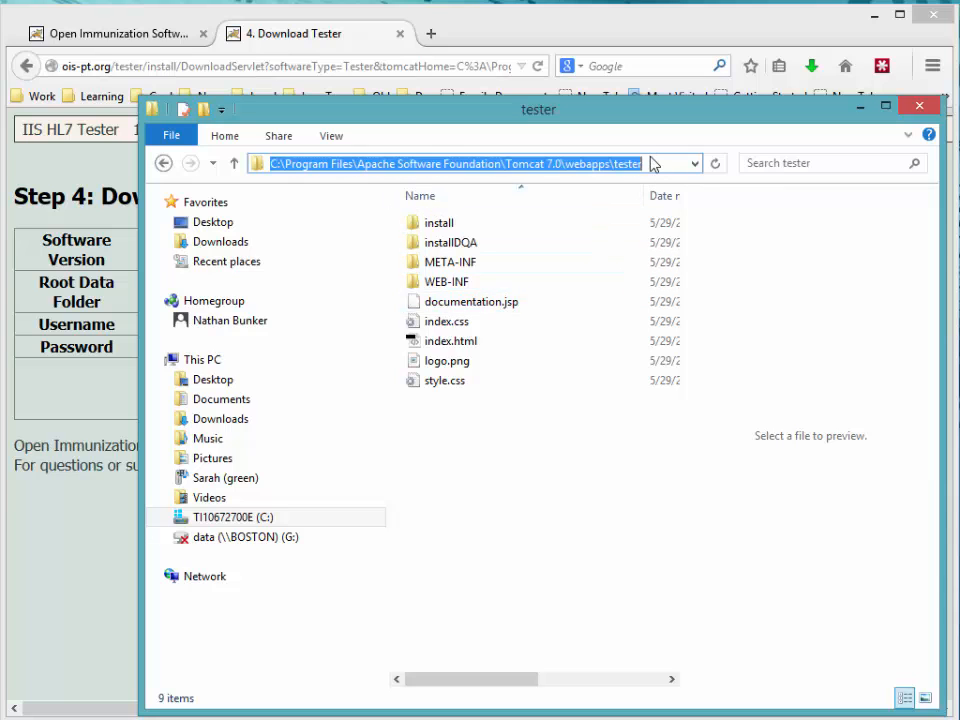
type("c:\\")
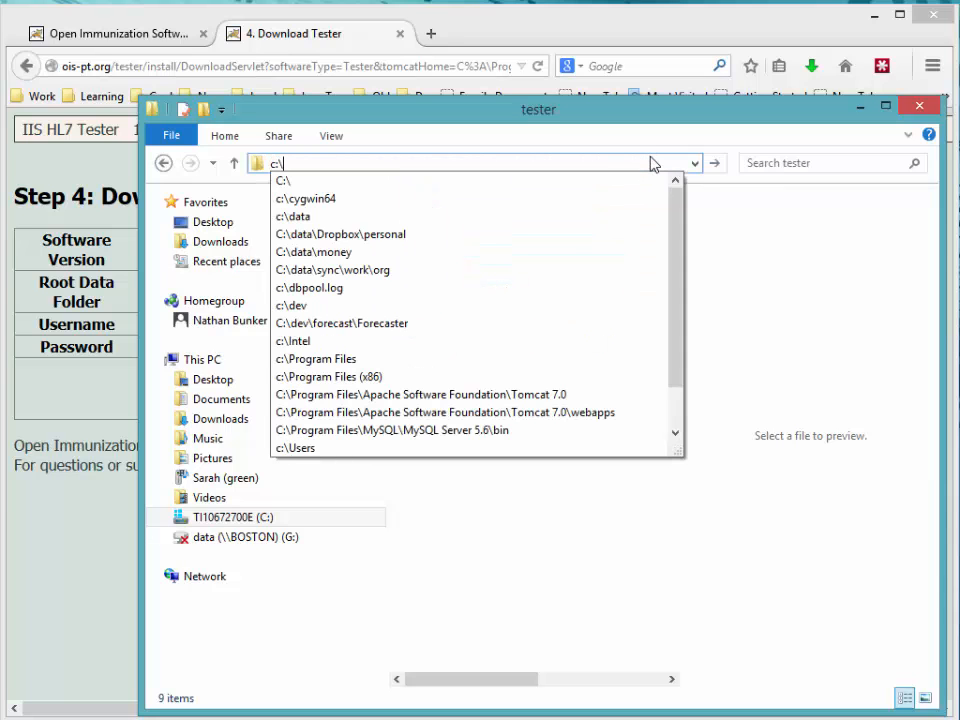
type("Users\\Nathan")
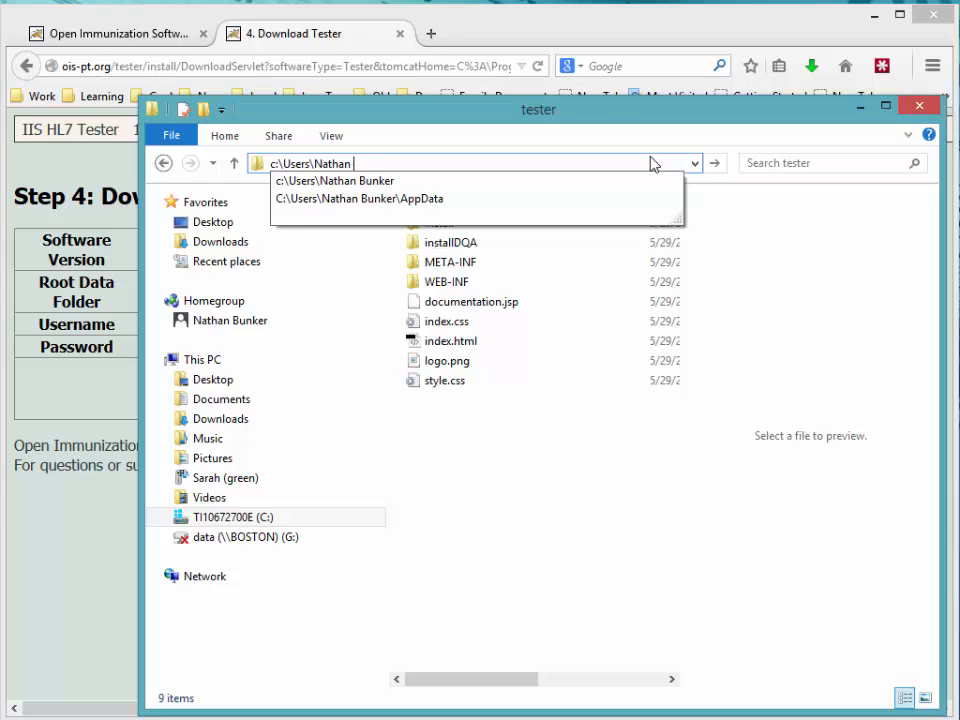
type(" Bunker\\")
key("Return")
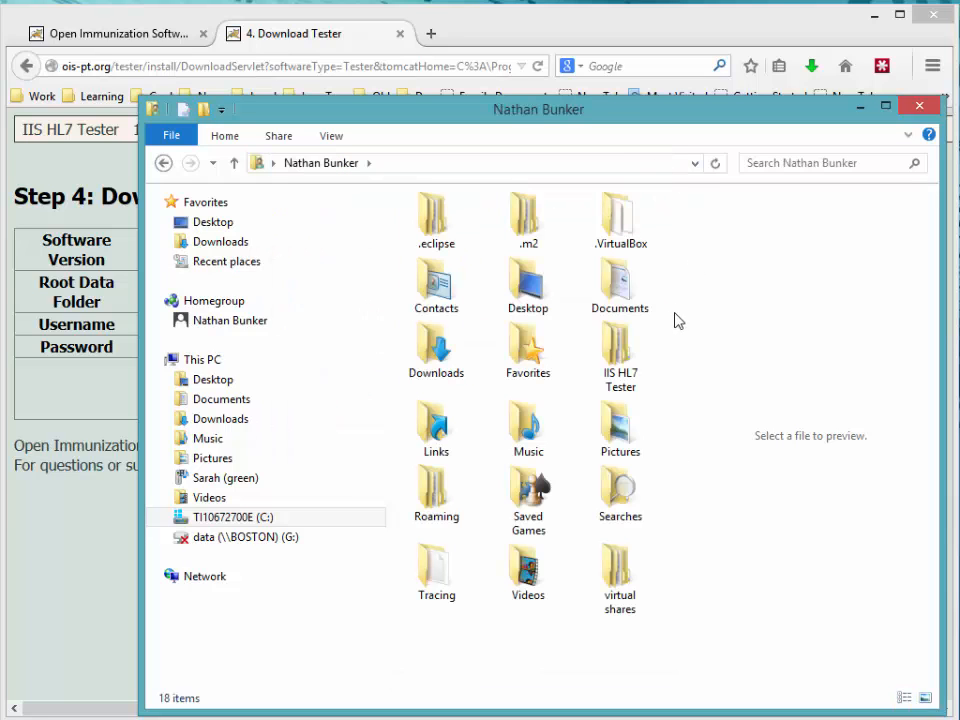
double_click(620, 352)
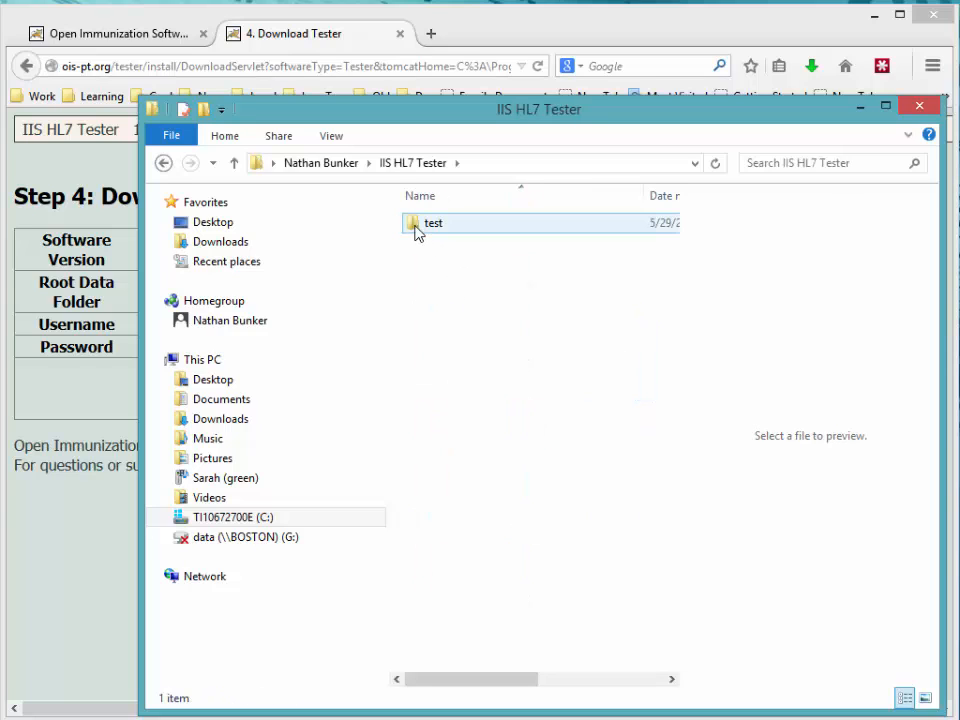
double_click(417, 228)
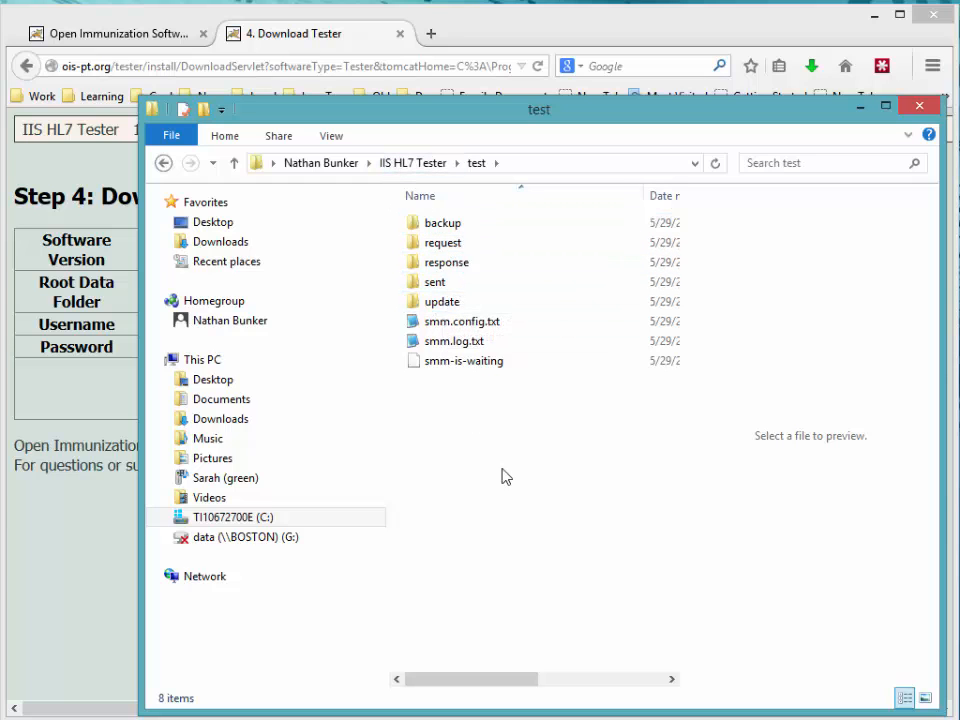
Step: Load localhost:8080 in Firefox, then correct the address to port 8086
left_click(202, 63)
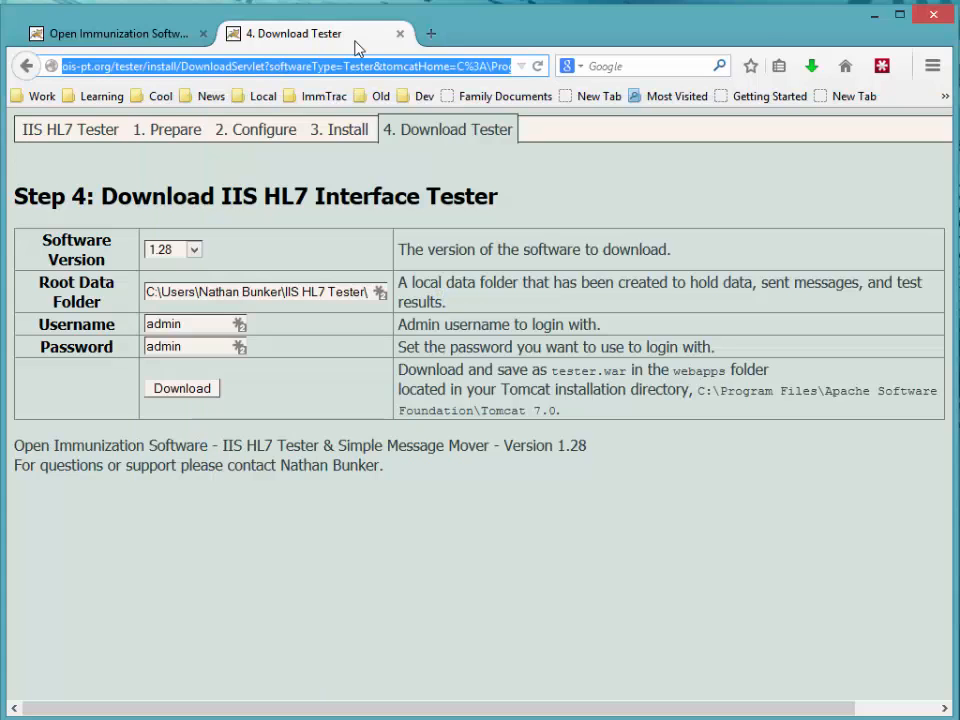
type("l")
key("BackSpace")
type("localhos")
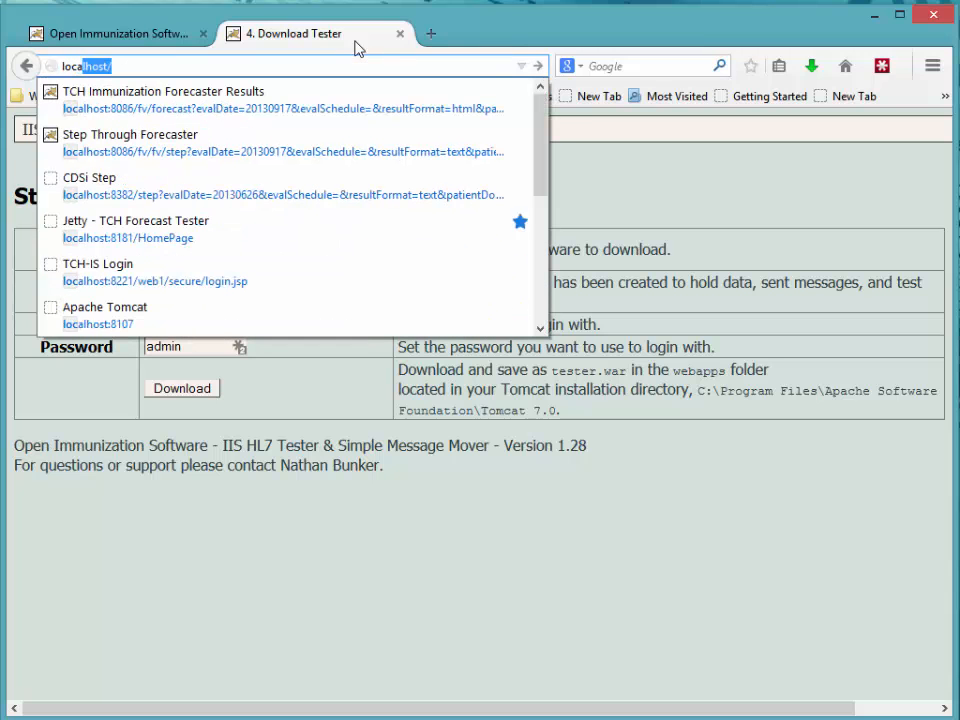
type("t:8080")
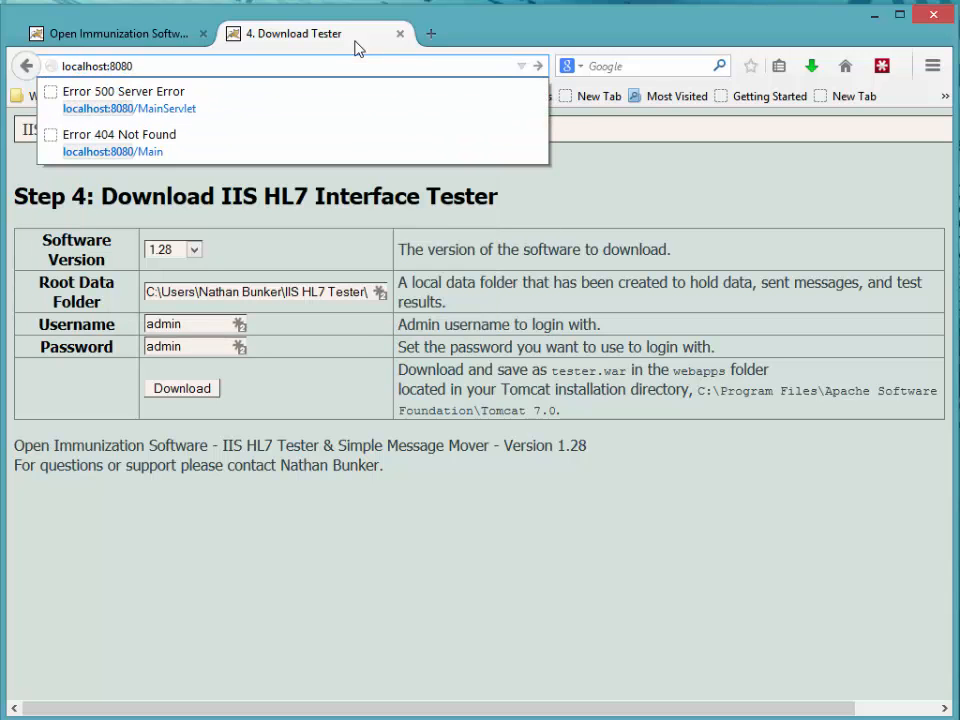
key("Return")
left_click(164, 68)
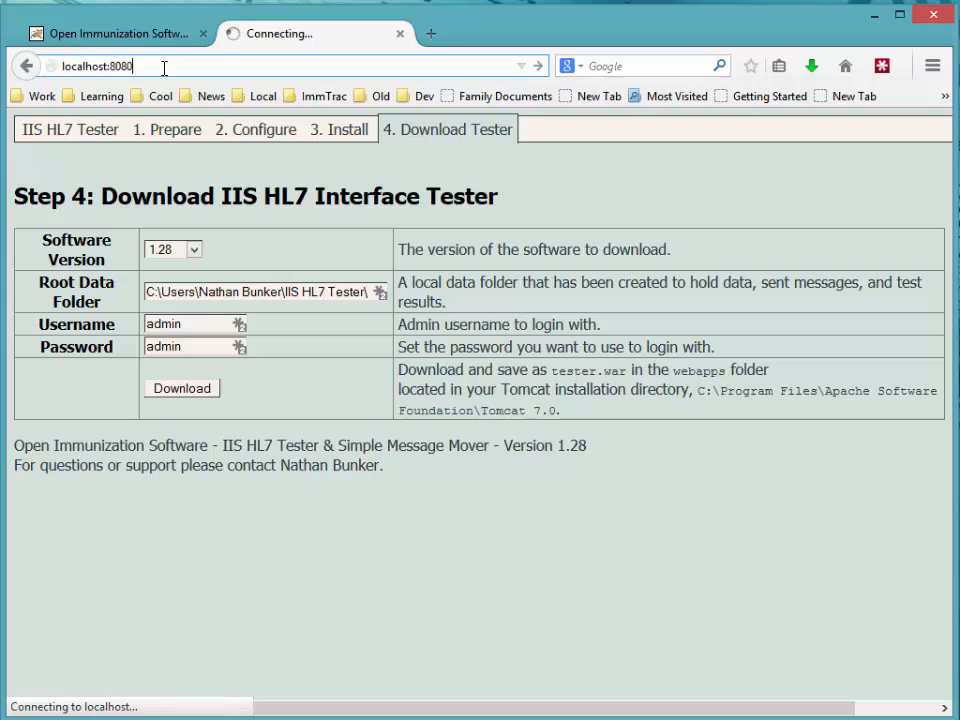
key("BackSpace")
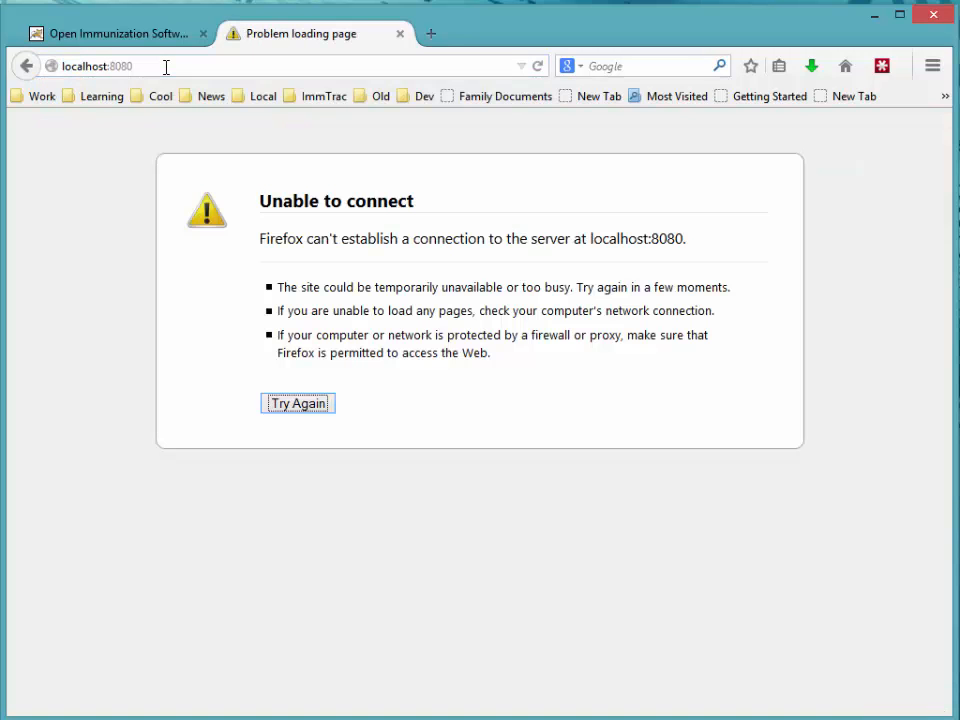
left_click(119, 68)
left_click_drag(119, 68, 199, 66)
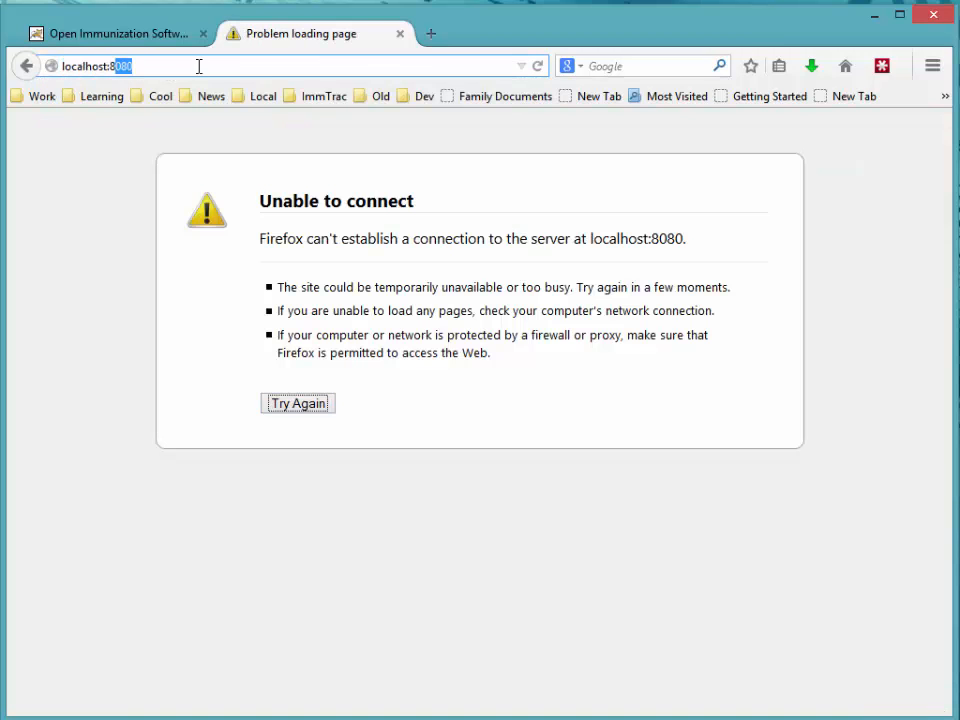
type("086")
key("Return")
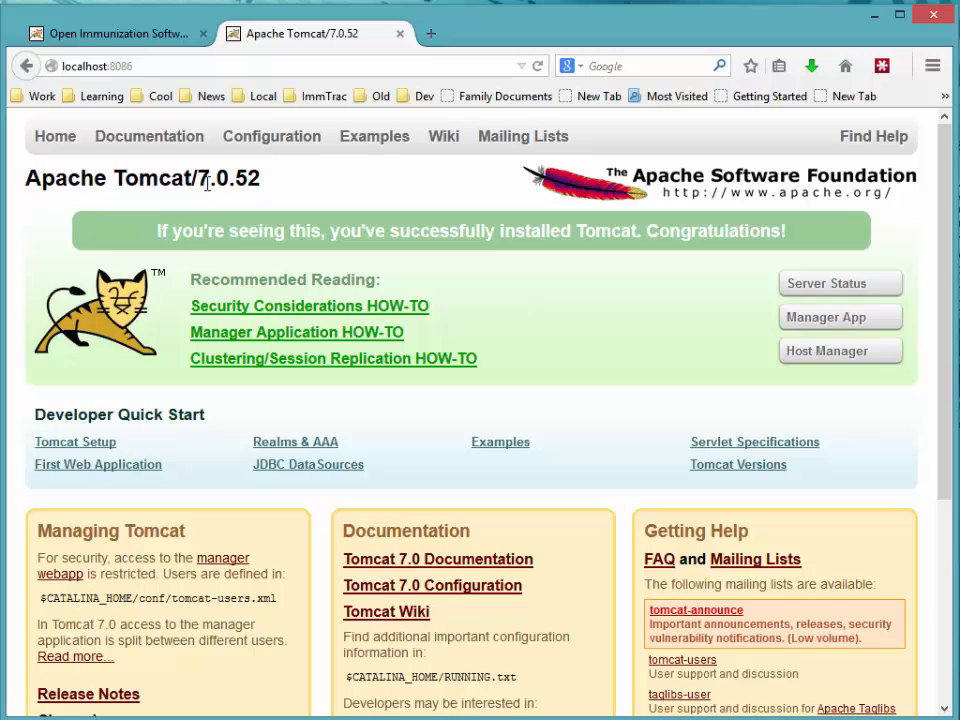
Step: Check the Tomcat service in Services, then open localhost:8086/tester
key("alt+Tab")
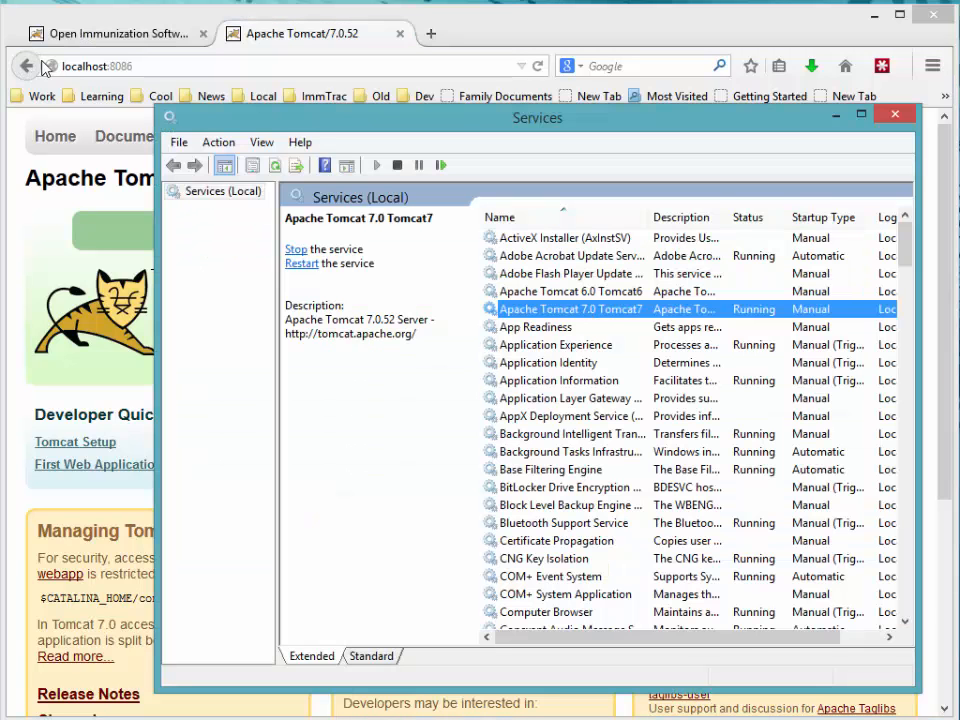
left_click(134, 66)
left_click(175, 69)
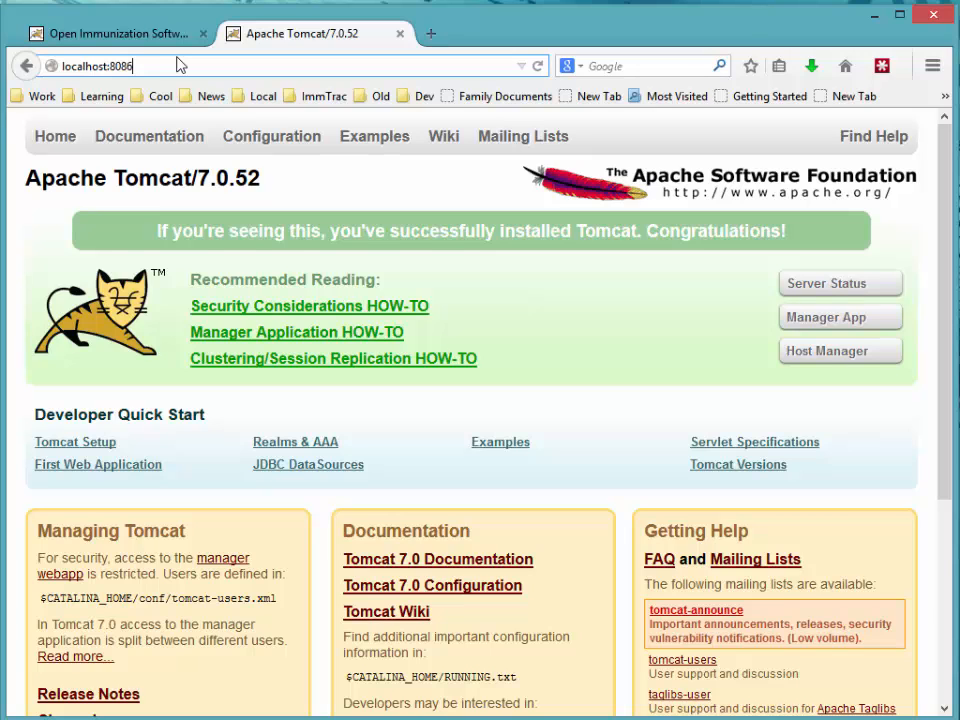
type("/tes")
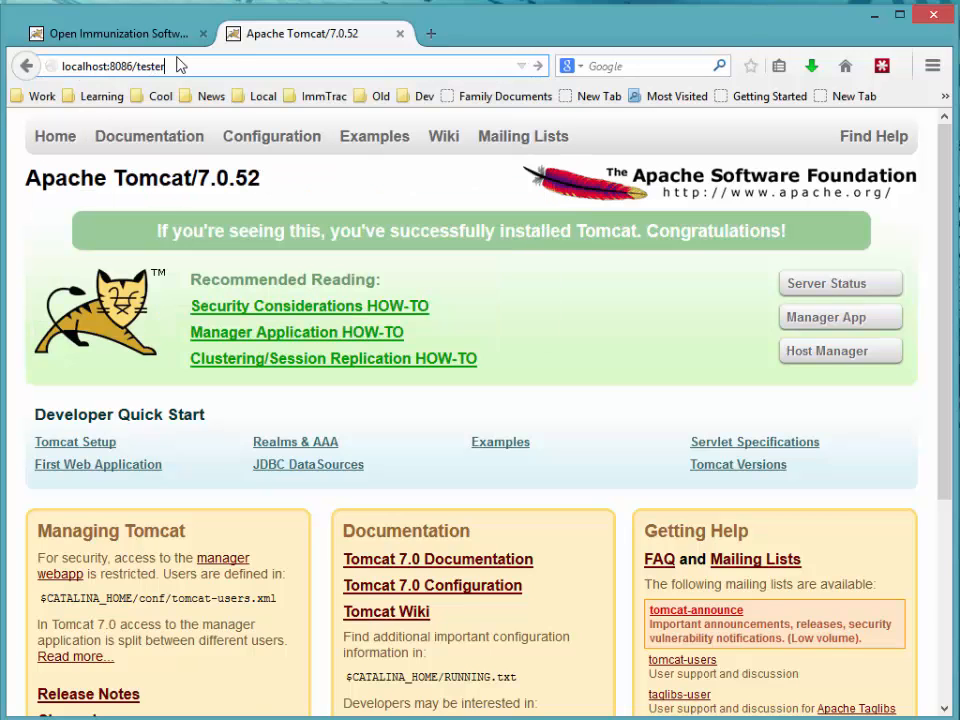
type("ter")
key("Return")
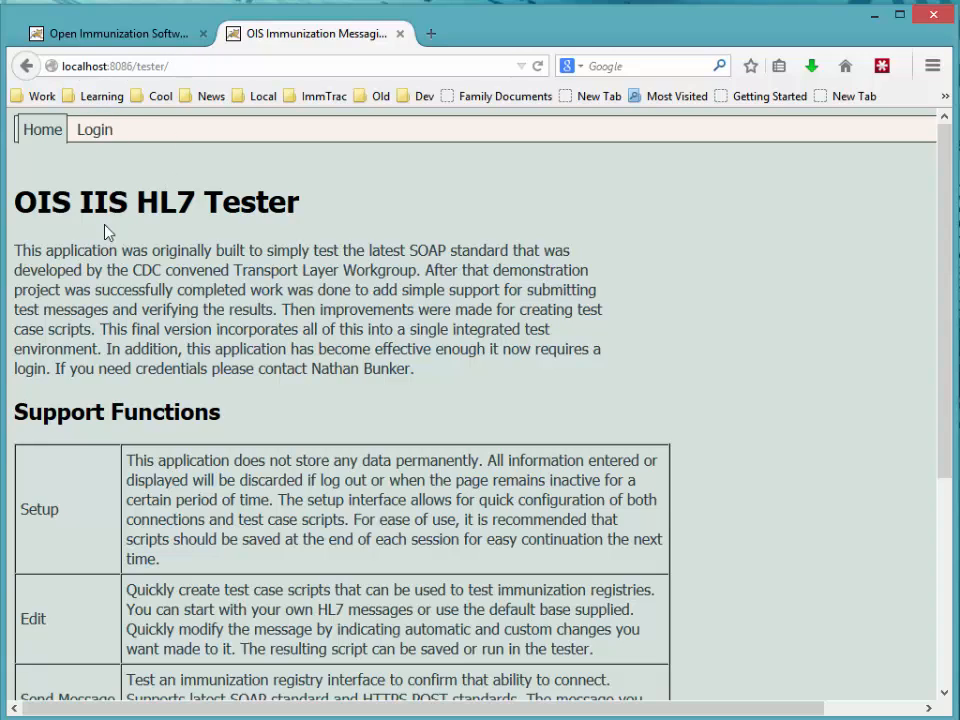
Step: Log in to the IIS HL7 Tester as admin with the account password
left_click(96, 131)
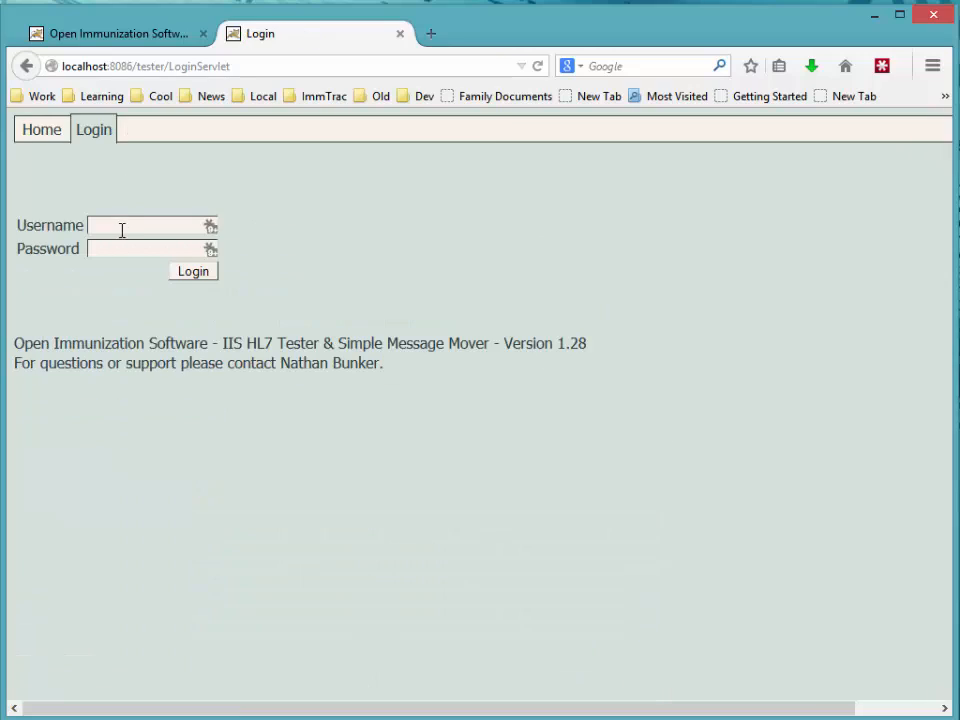
key("Tab")
left_click(202, 273)
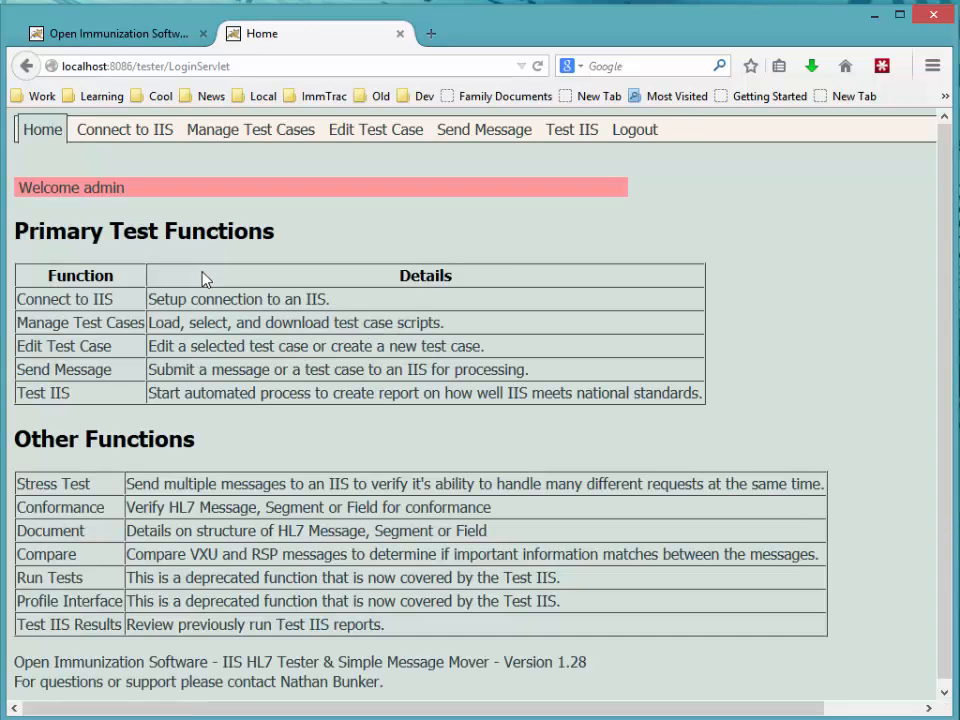
Step: Choose Testing Connection Alpha as the account on the Connect to IIS page
left_click(126, 140)
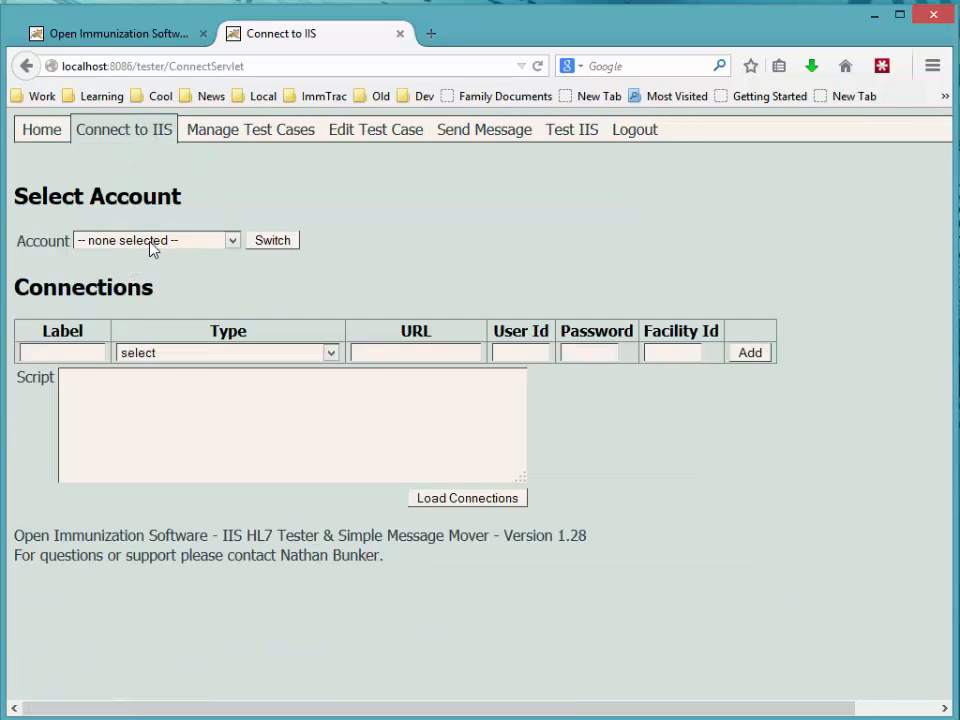
left_click(150, 243)
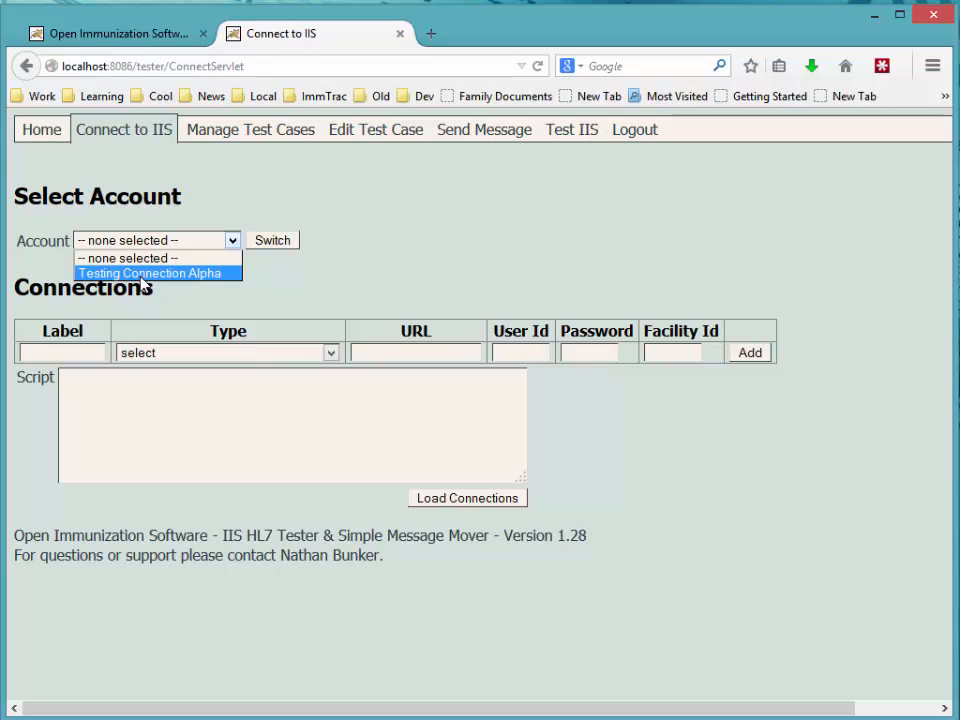
left_click(149, 273)
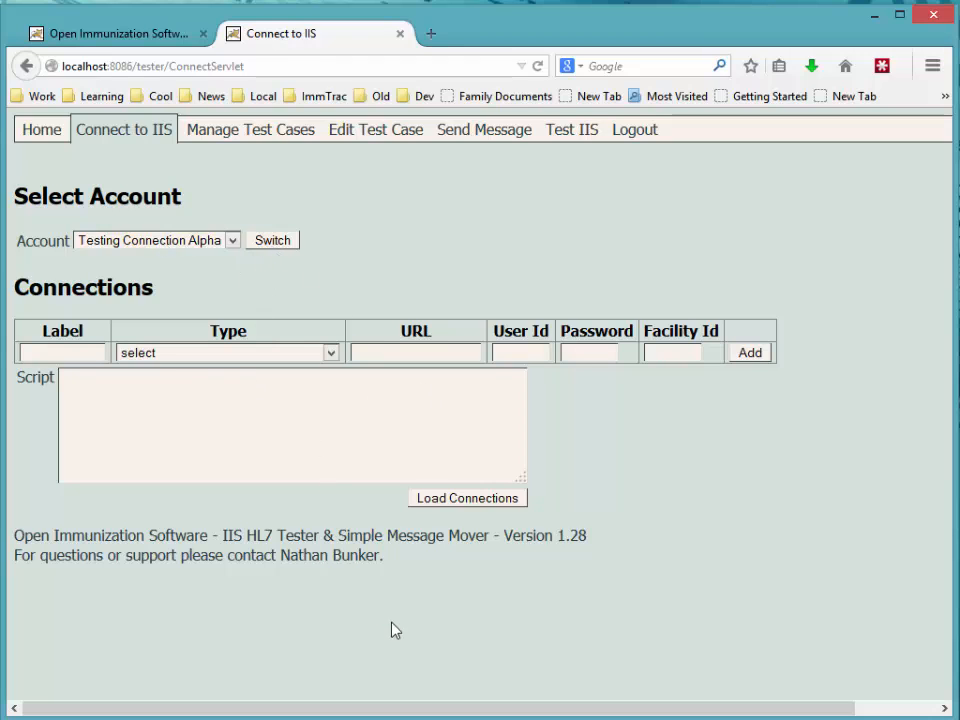
key("alt+Tab")
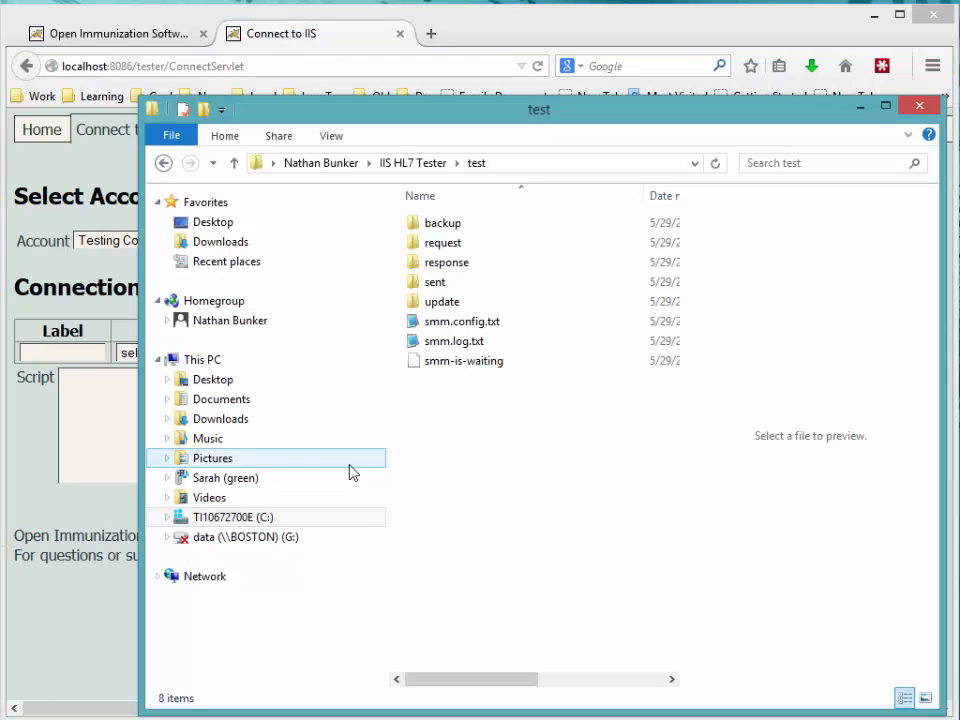
Step: Open smm.config.txt and match its Testing Connection Alpha label against the tester's account list
left_click(418, 324)
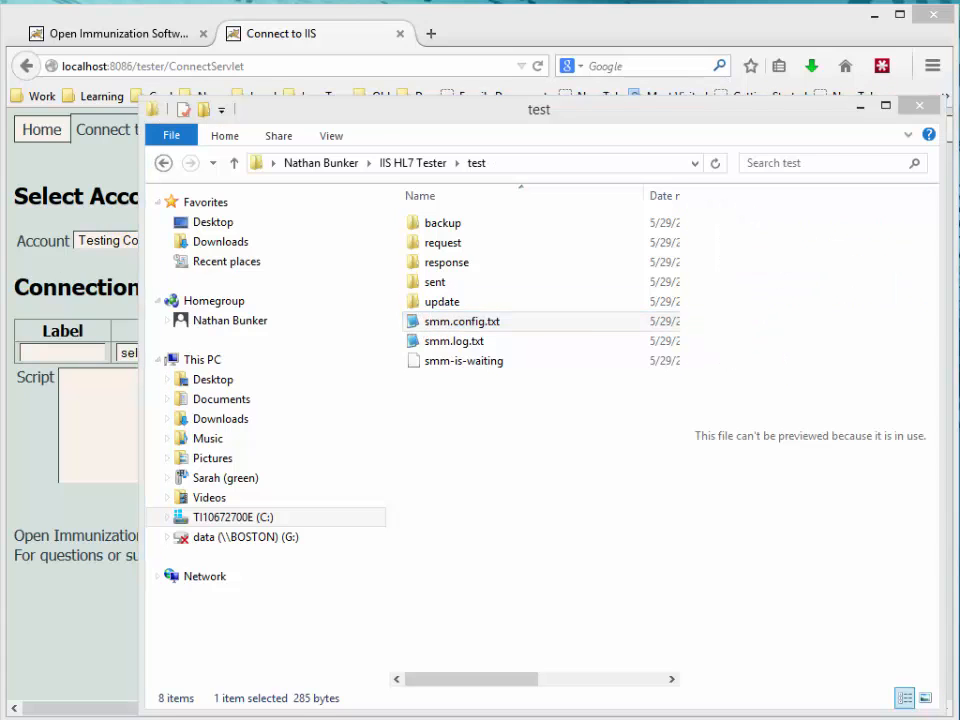
left_click(105, 244)
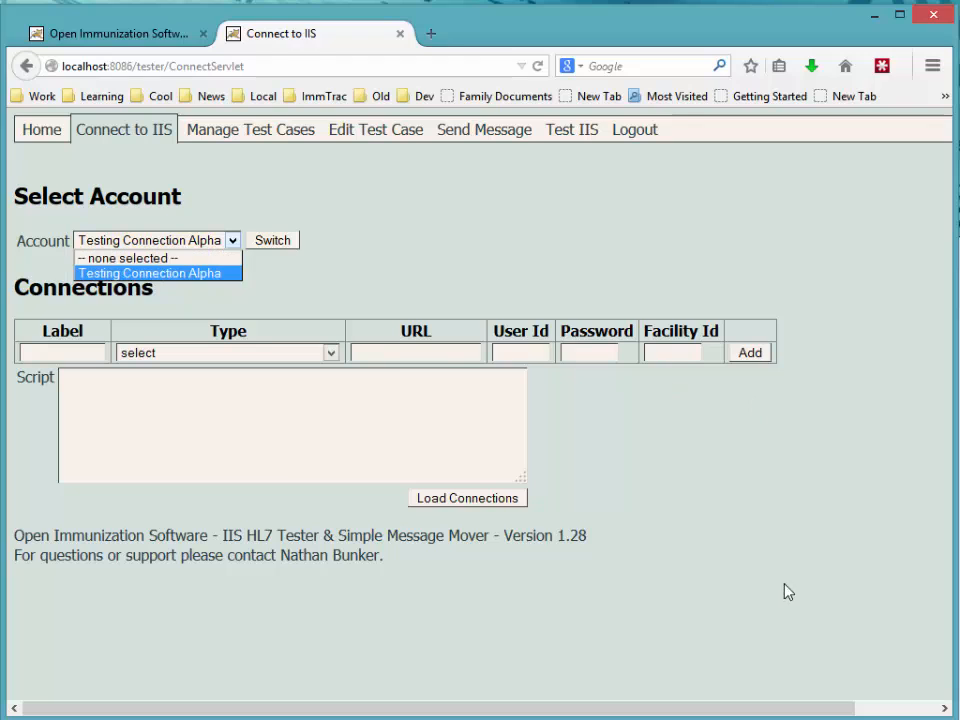
key("alt+Tab")
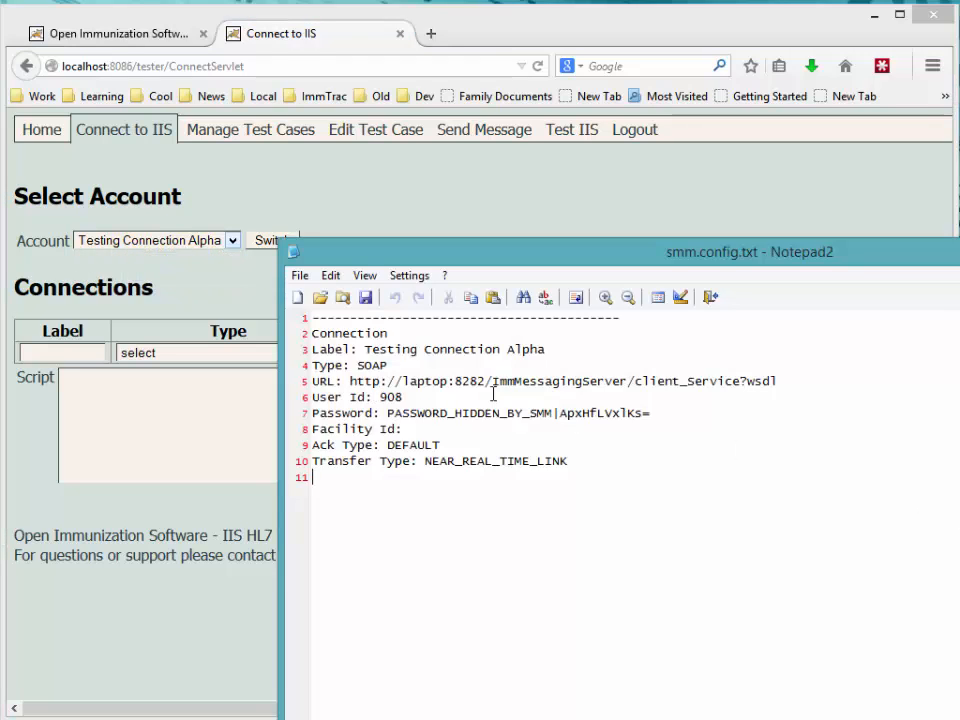
left_click_drag(365, 349, 568, 357)
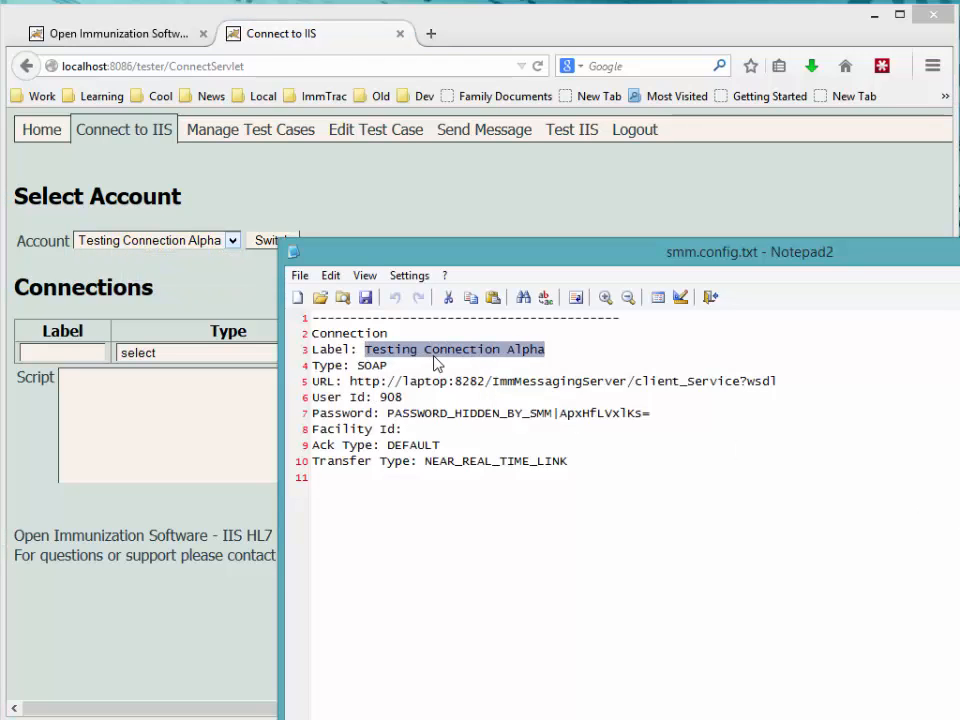